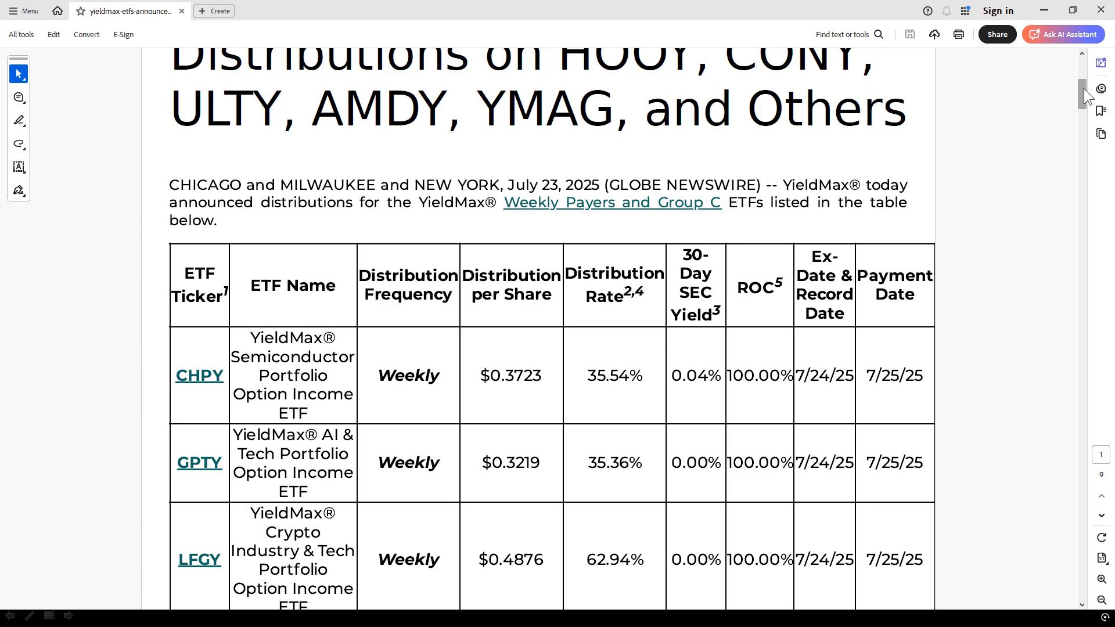
Review the YieldMax distribution table, switch to the Excel workbook, and clear the Latest Dividend values for all YMW and YMC tickers.
drag(1082, 86, 1072, 141)
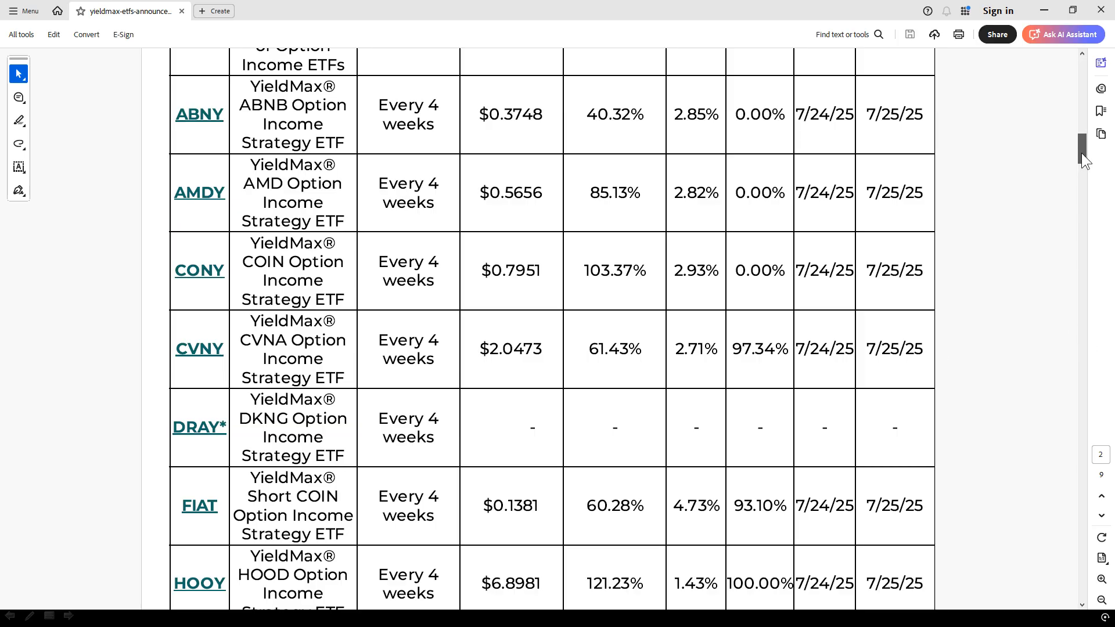
mouse_move(1080, 152)
mouse_down()
mouse_move(1076, 134)
mouse_move(1075, 157)
mouse_up()
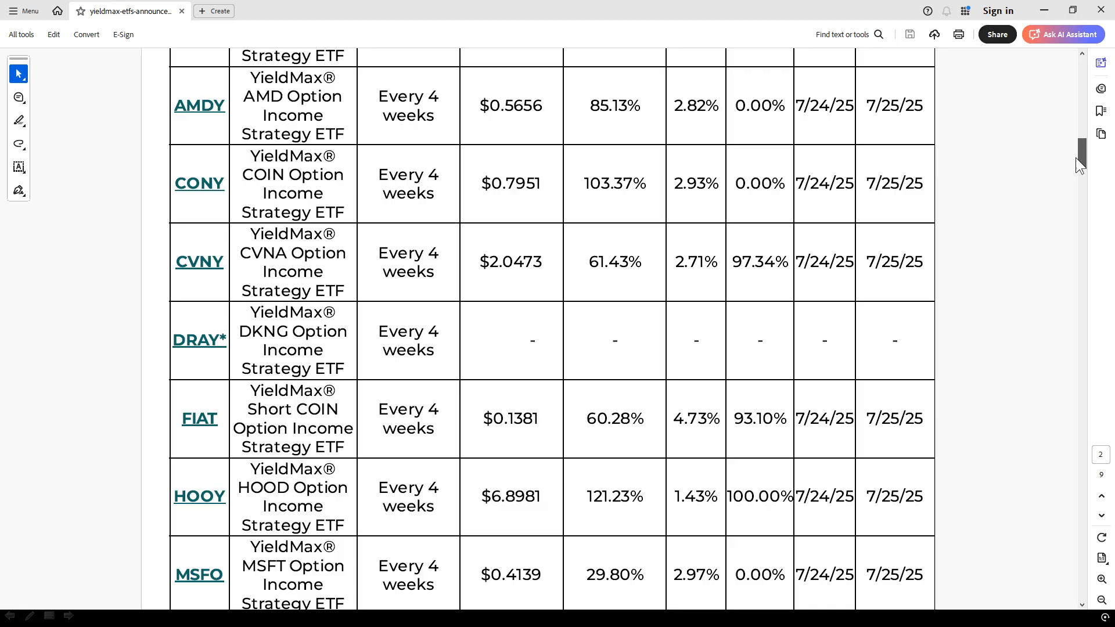
drag(1075, 158, 1064, 103)
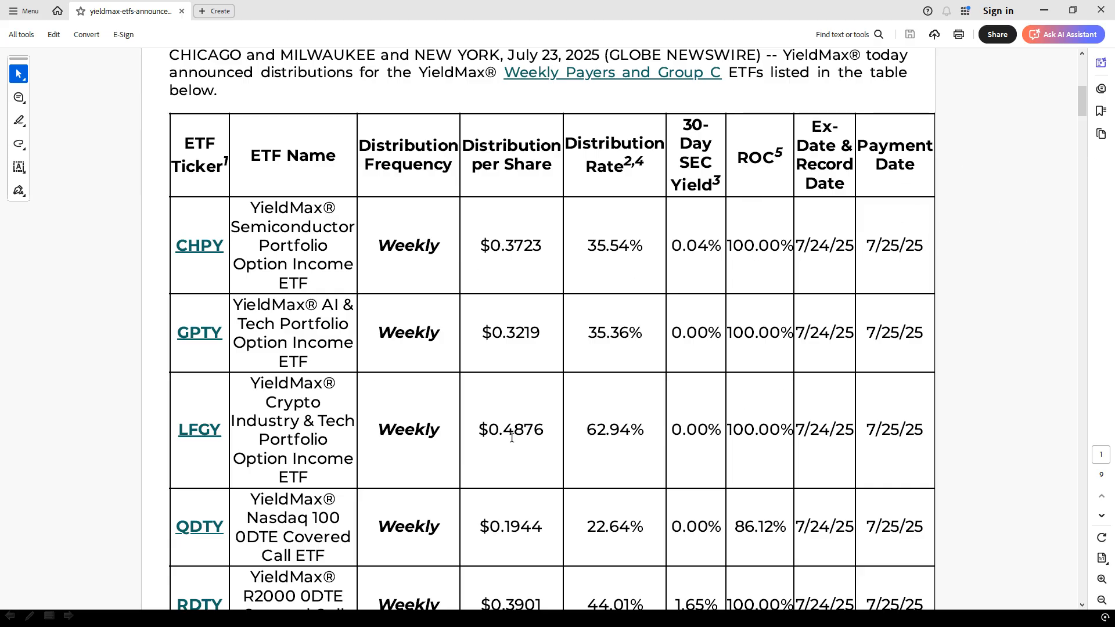
key(alt+Tab)
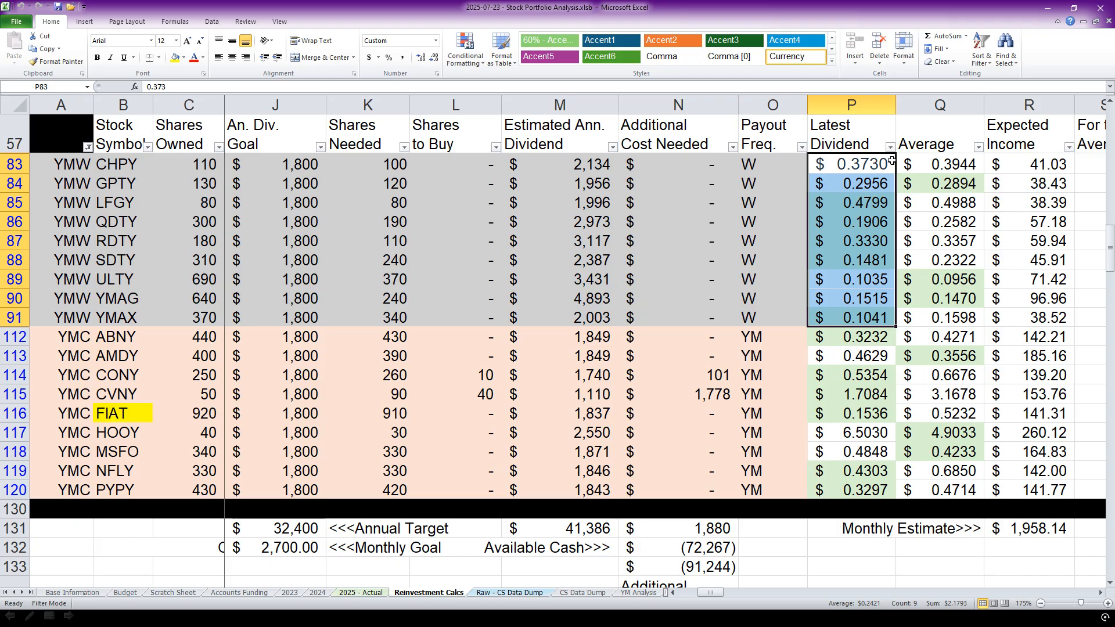
drag(878, 161, 867, 488)
key(Delete)
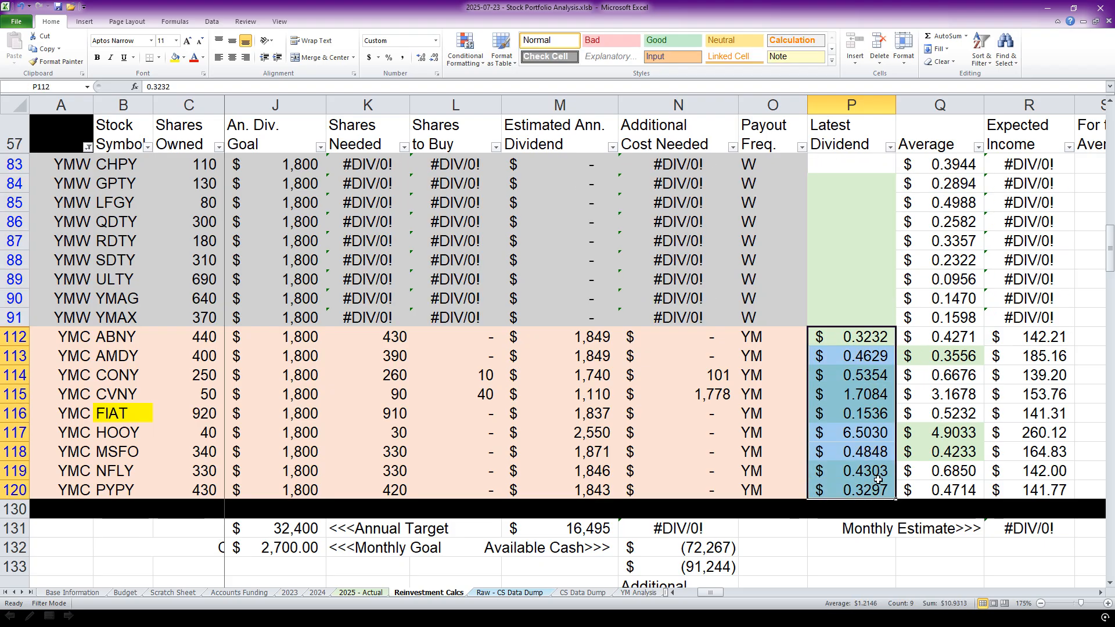
key(Delete)
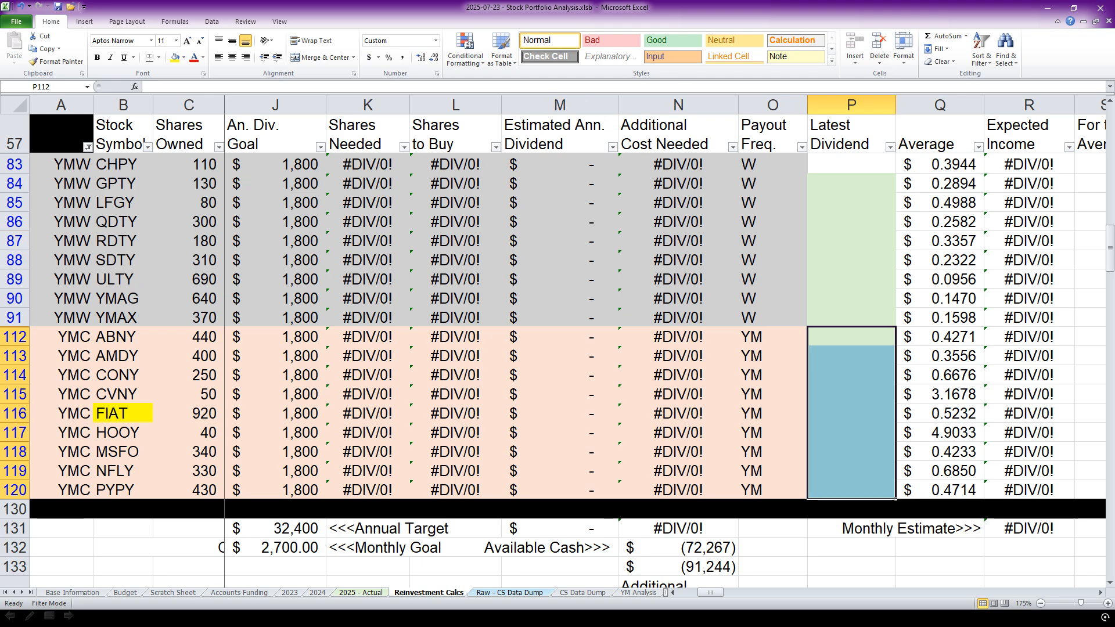
Using the distribution announcement, enter Latest Dividend values of 0.3723 for CHPY and 0.3219 for GPTY.
key(alt+Tab)
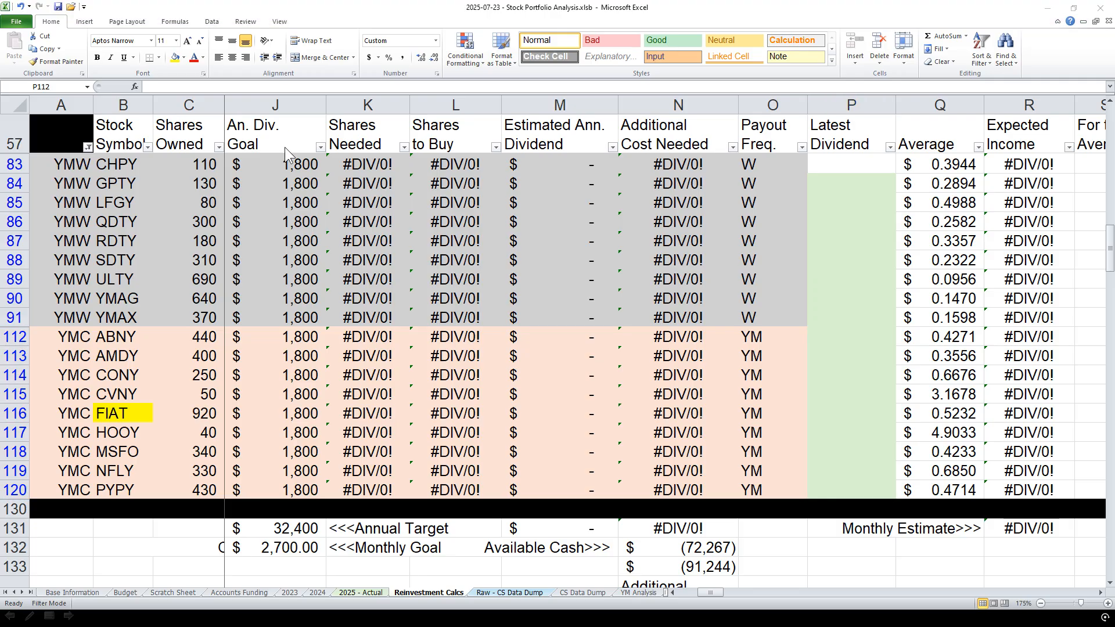
click(847, 163)
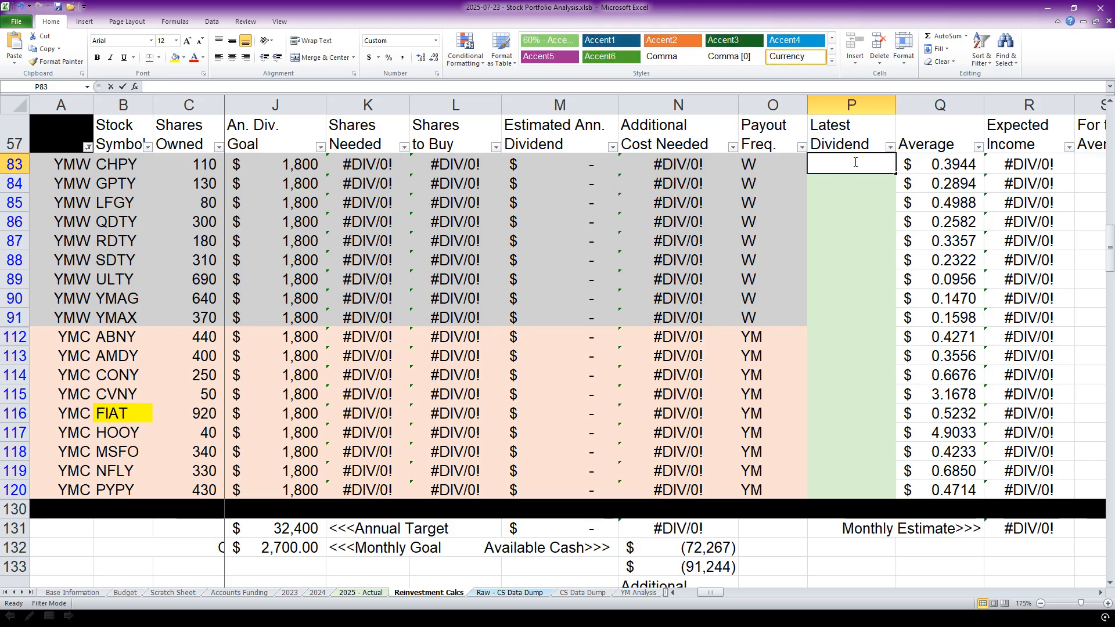
text(0.3723)
key(Return)
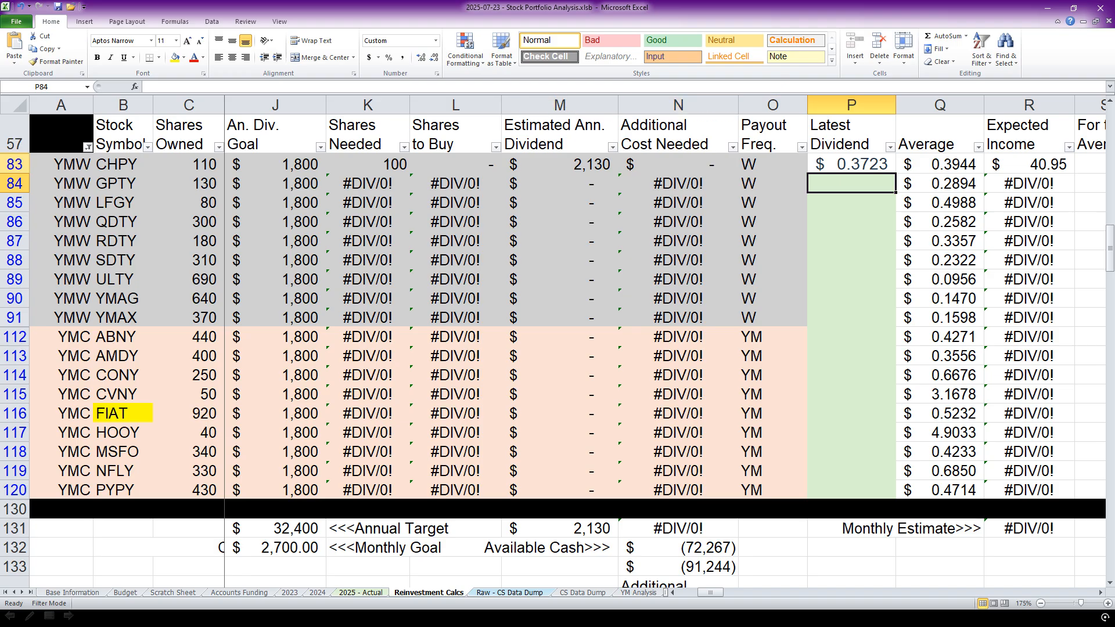
key(alt+Tab)
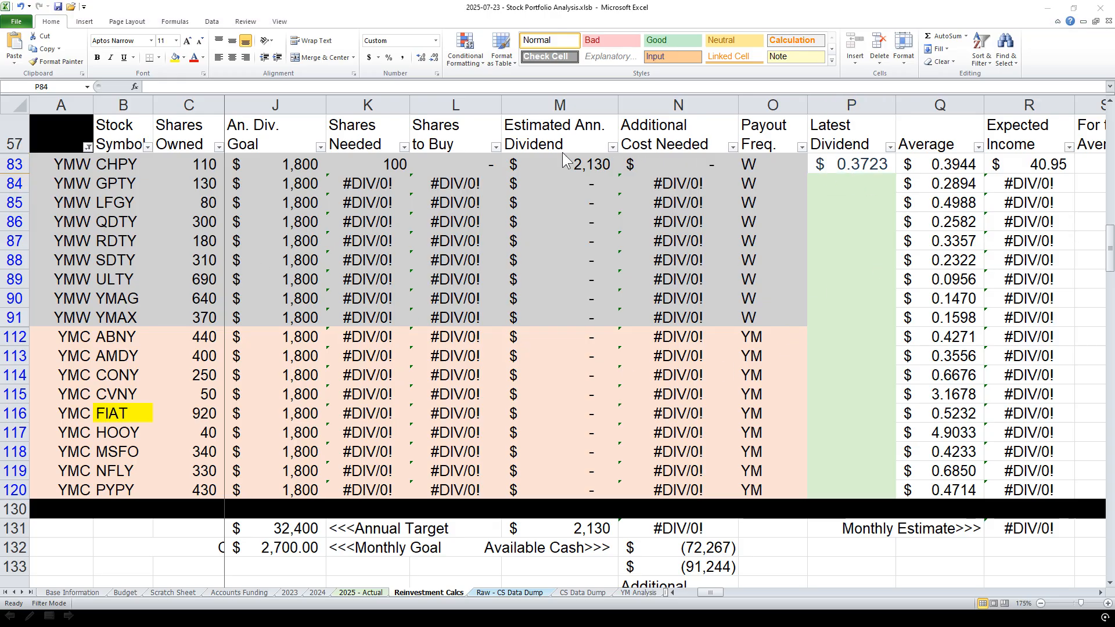
click(852, 176)
text(0.3219)
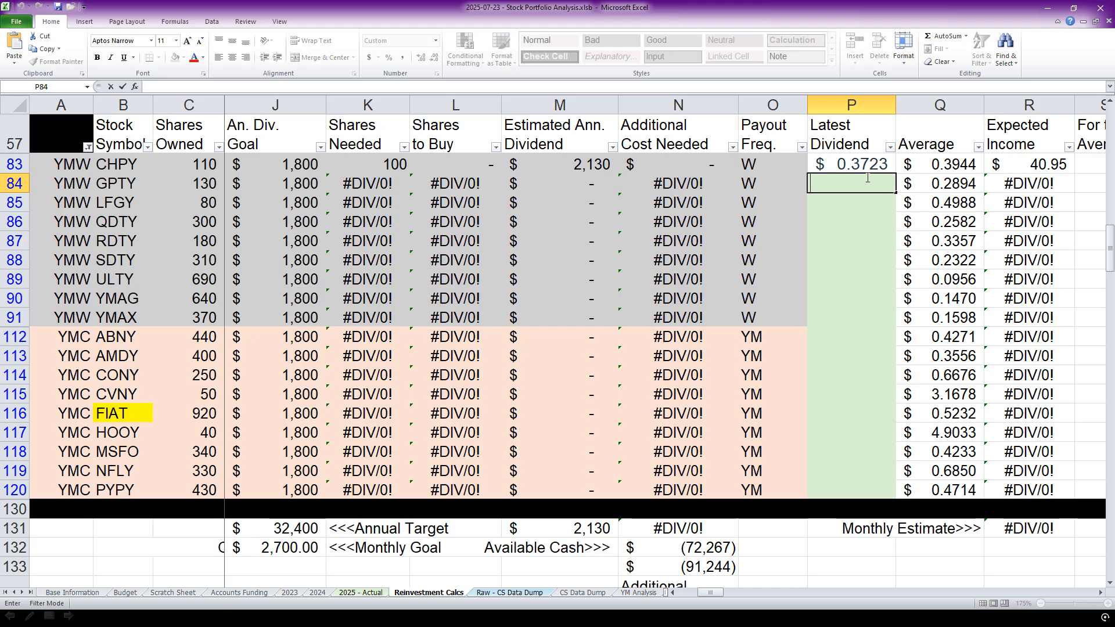
key(Return)
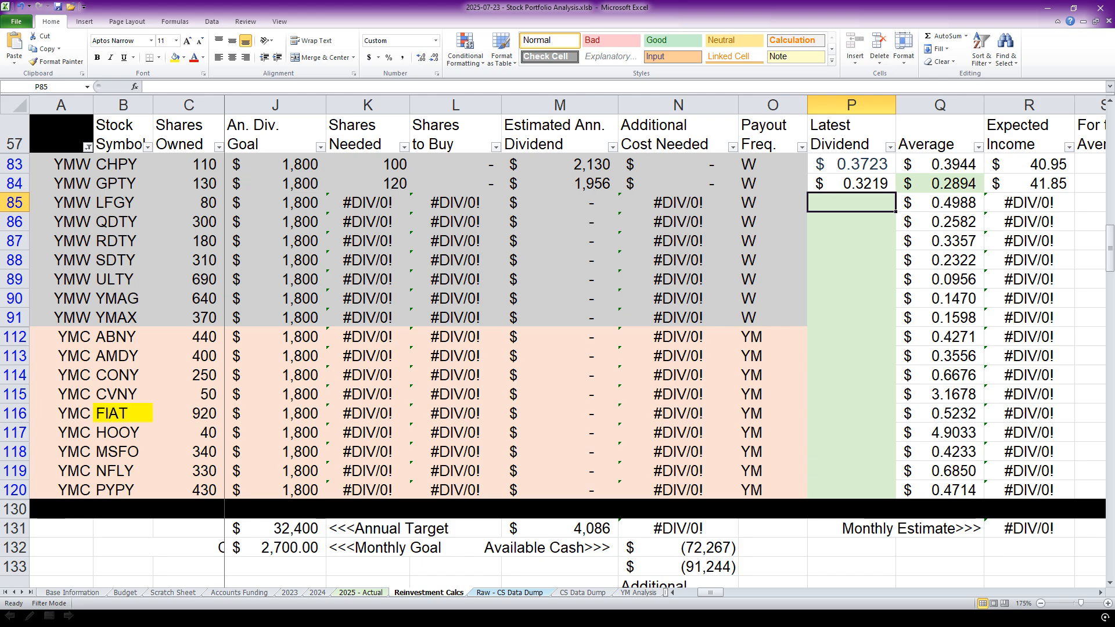
Fill in the announced Latest Dividend values for LFGY as 0.4876 and QDTY as 0.1944.
click(576, 107)
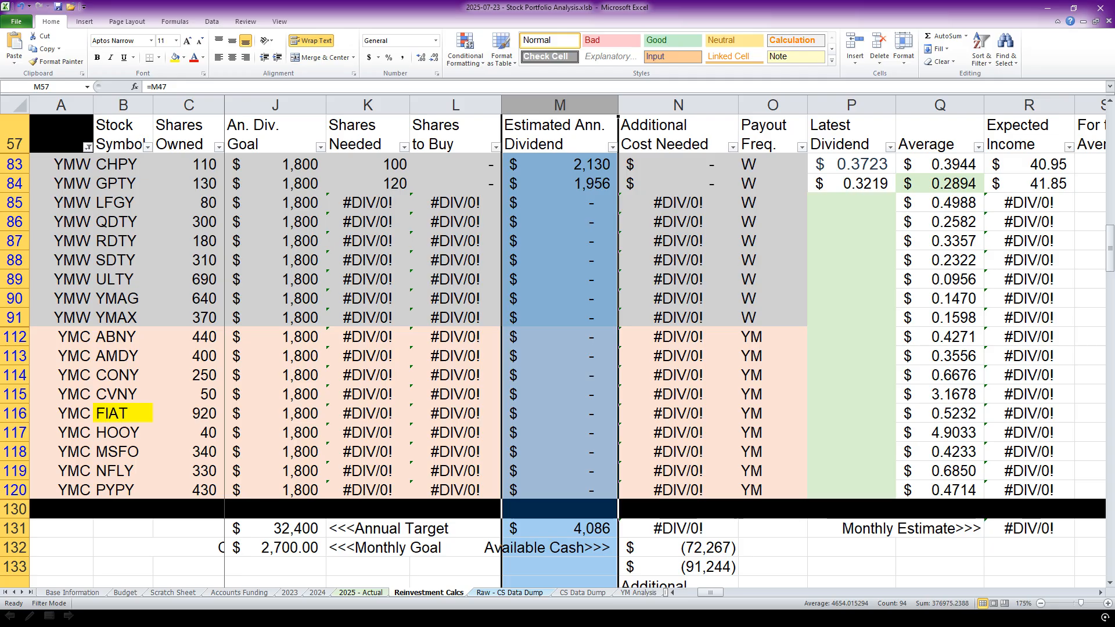
key(alt+Tab)
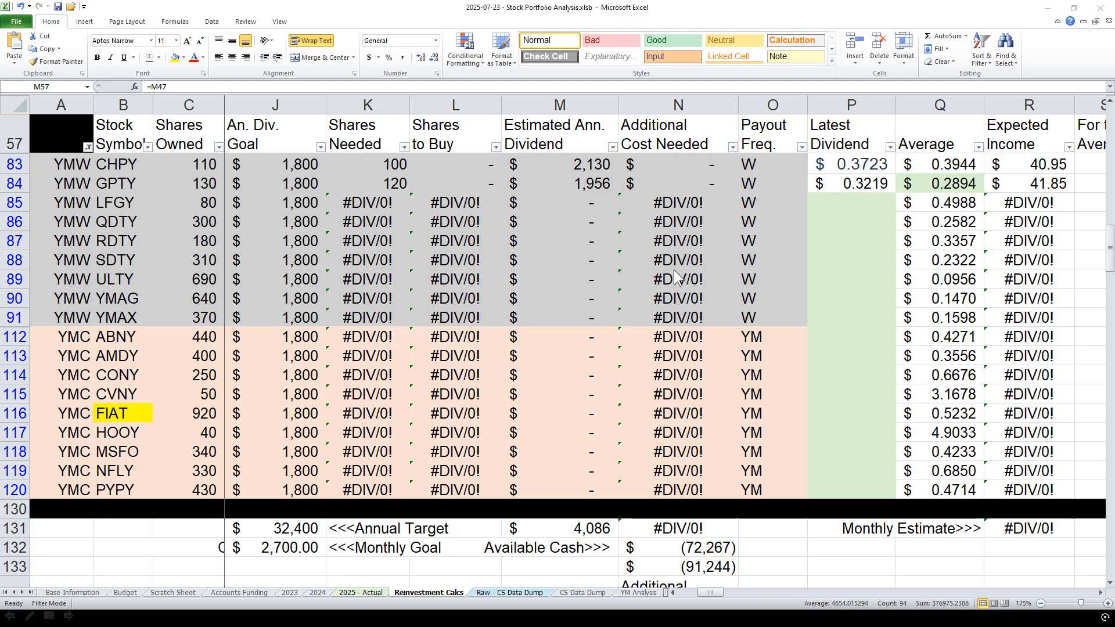
click(874, 208)
text(0.4876)
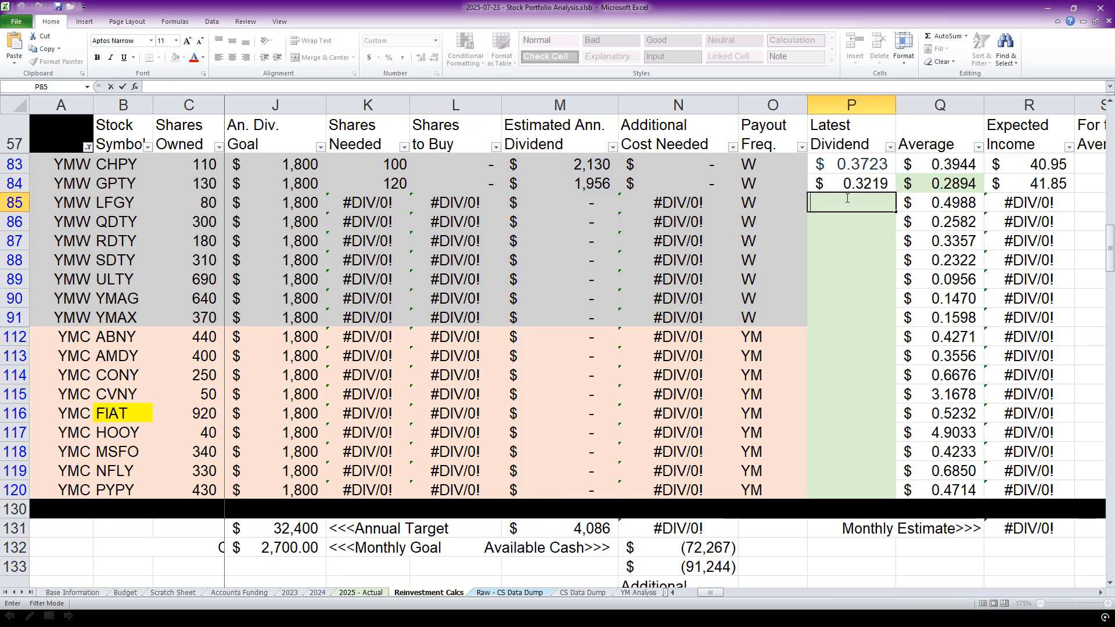
key(Return)
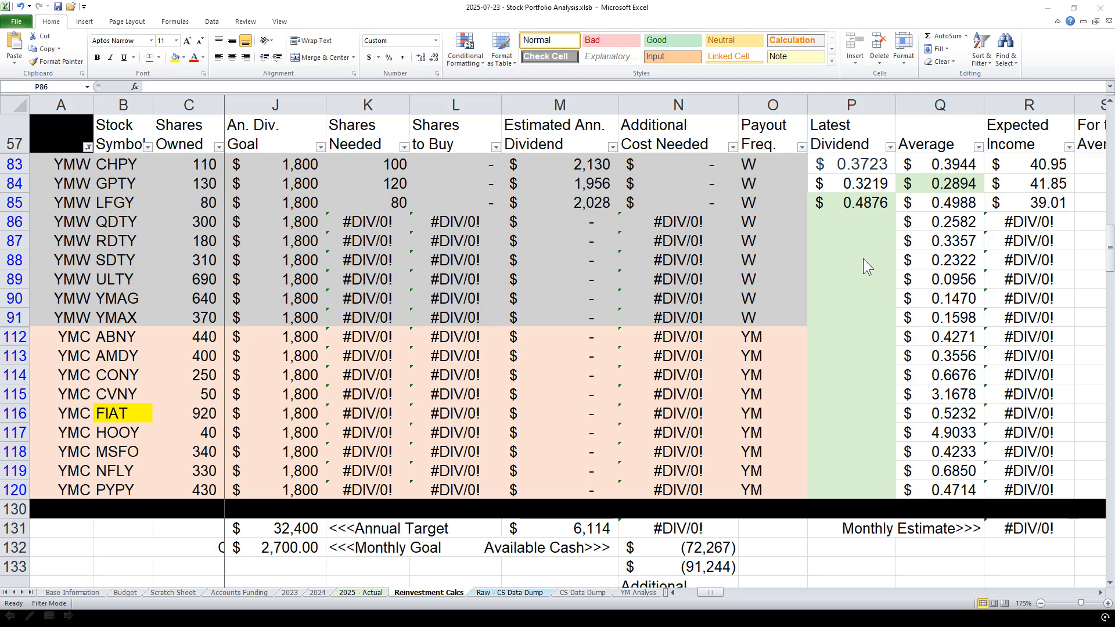
double_click(858, 216)
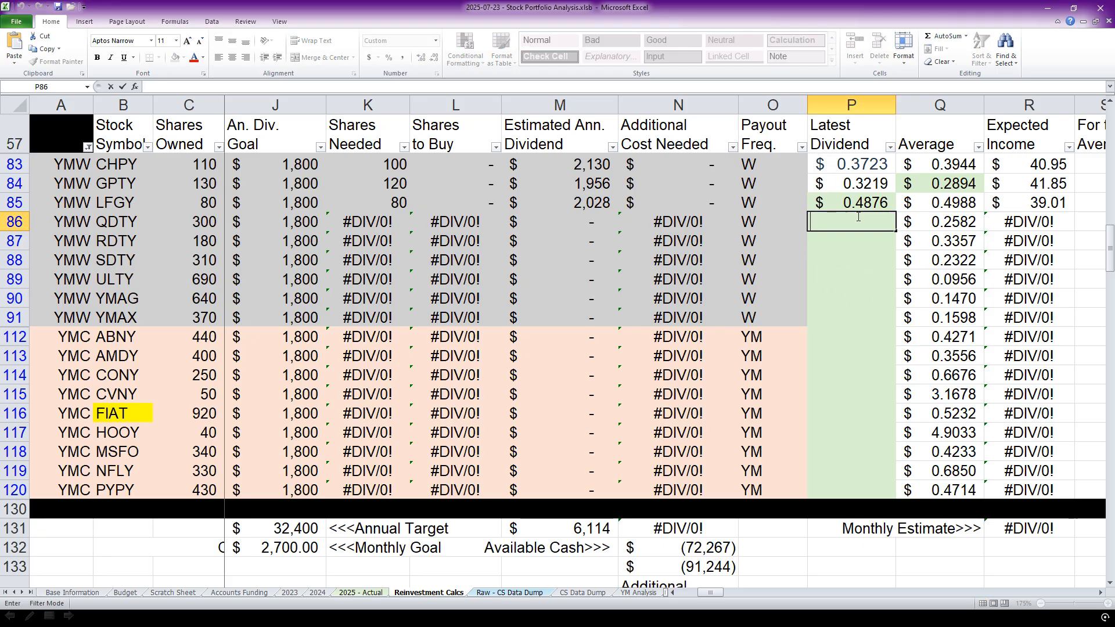
text(0.1944)
key(Return)
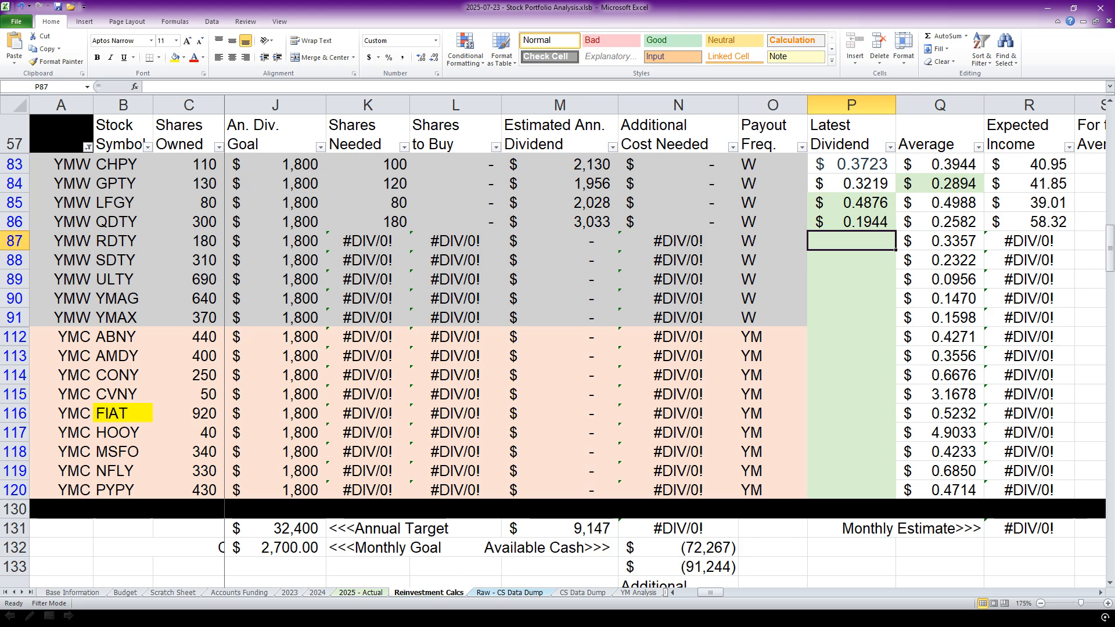
Copy the announced distributions into the Latest Dividend column: 0.3901 for RDTY and 0.1607 for SDTY.
key(alt+Tab)
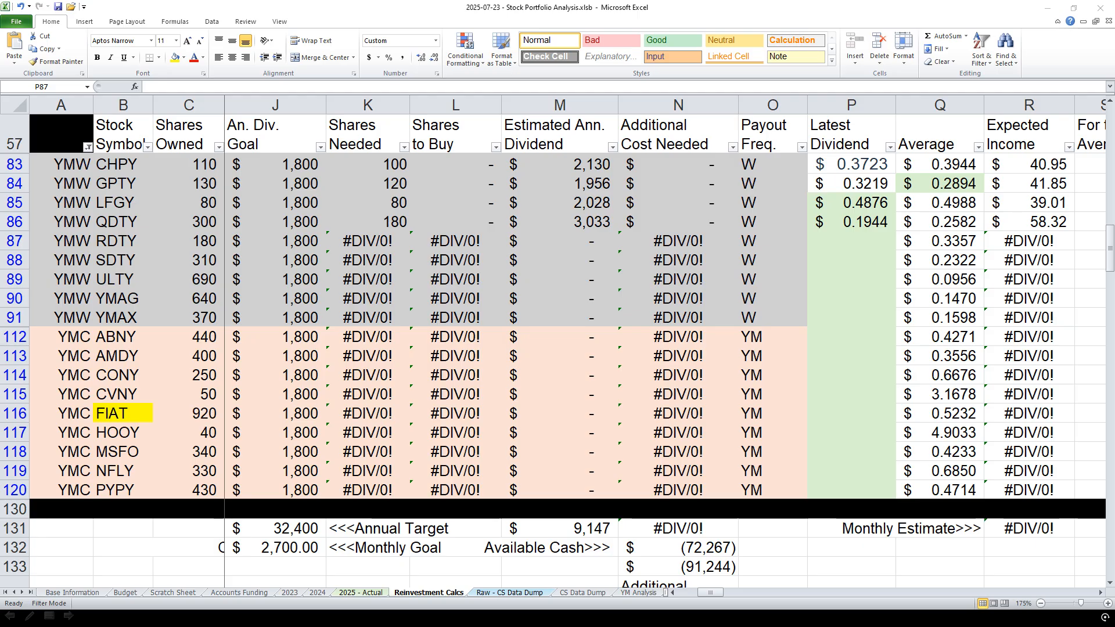
click(849, 232)
double_click(853, 242)
text(0.3901)
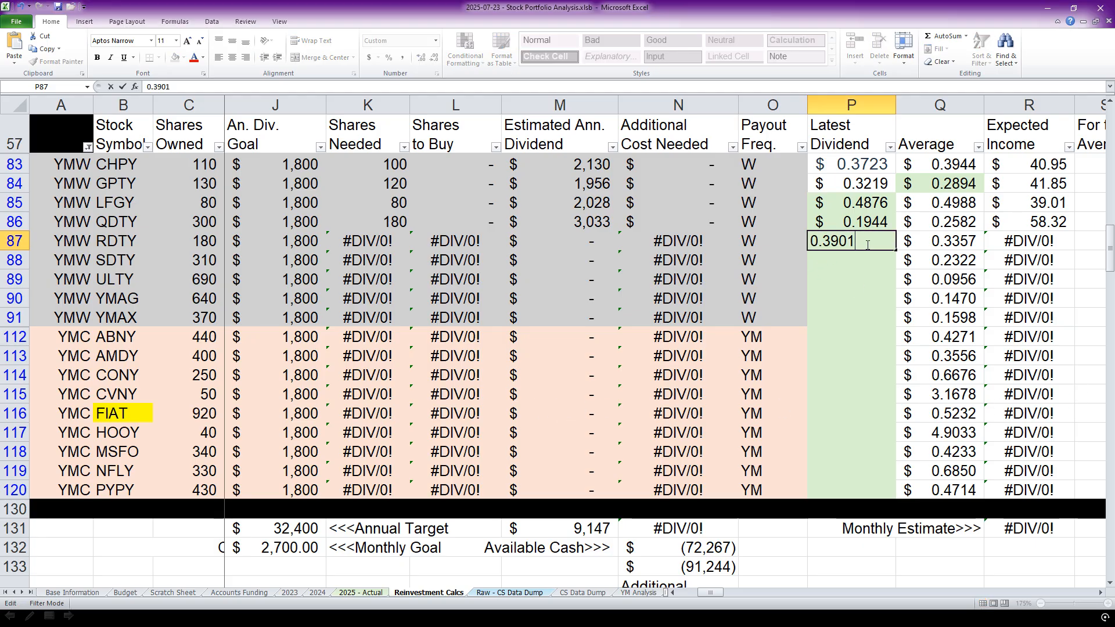
key(Return)
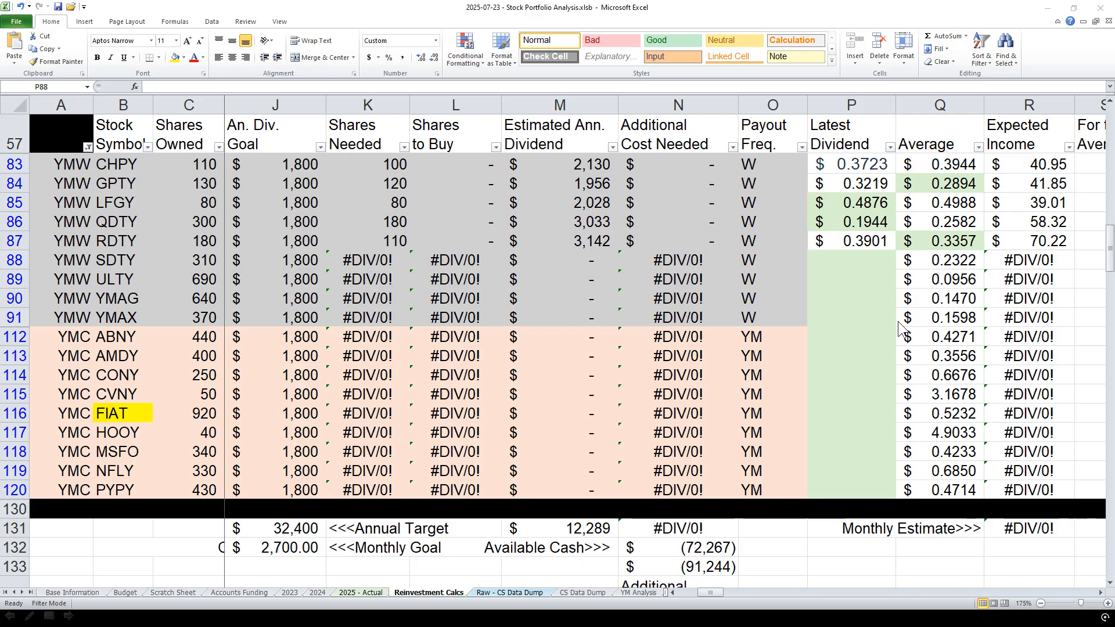
click(852, 260)
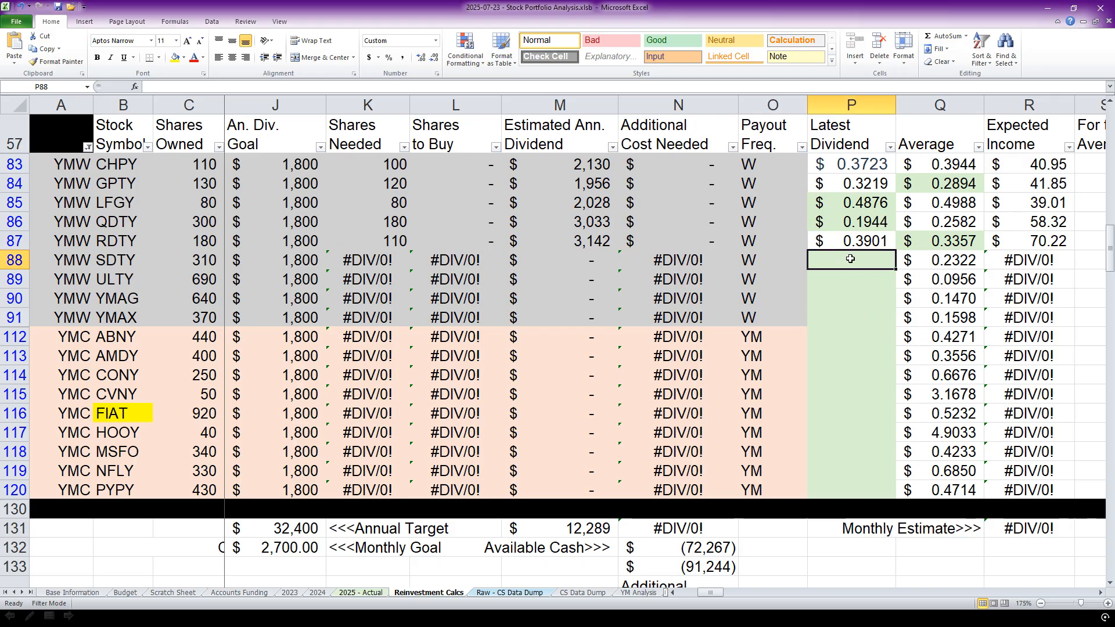
double_click(853, 259)
text(0.1607)
key(Return)
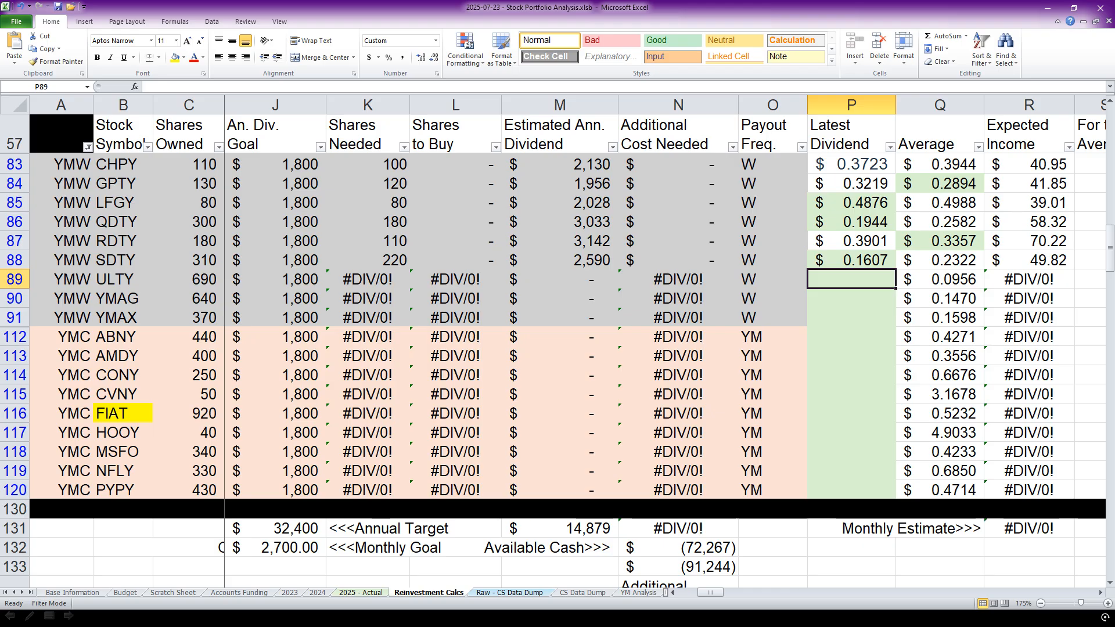
Enter the announced Latest Dividend values of 0.1029 for ULTY and 0.2033 for YMAG.
key(alt+Tab)
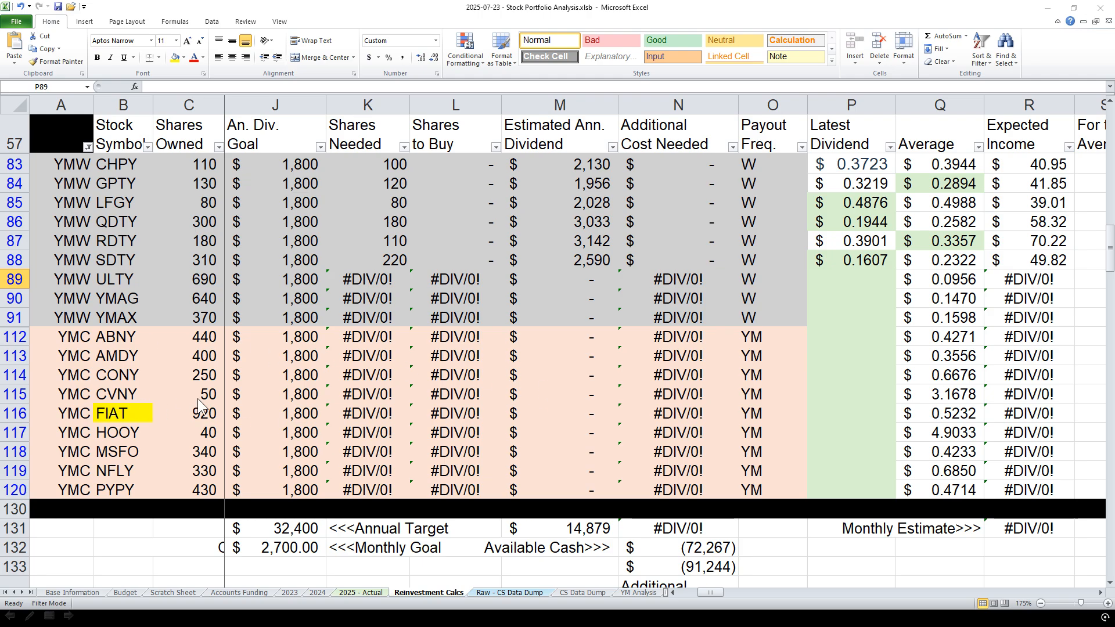
click(834, 277)
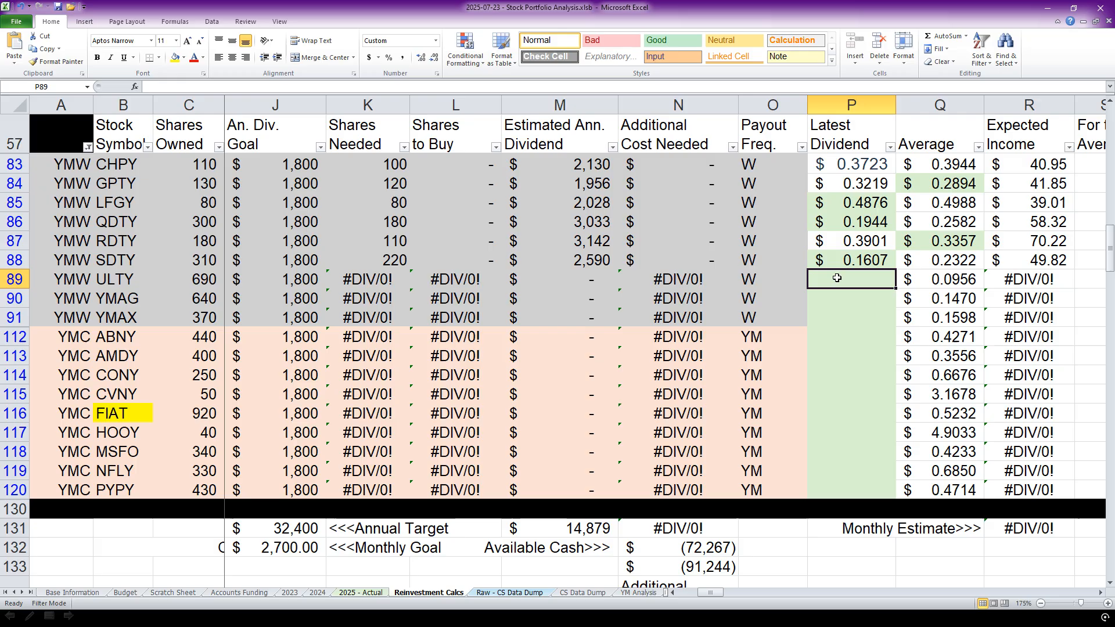
text(0.1029)
key(Return)
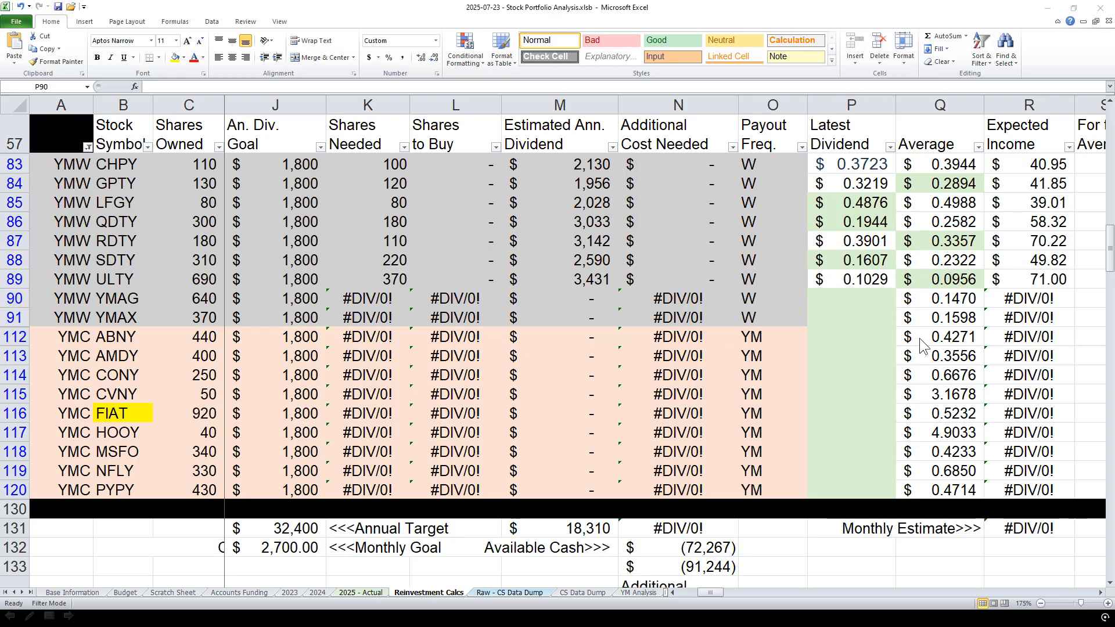
click(844, 303)
text(0.2033)
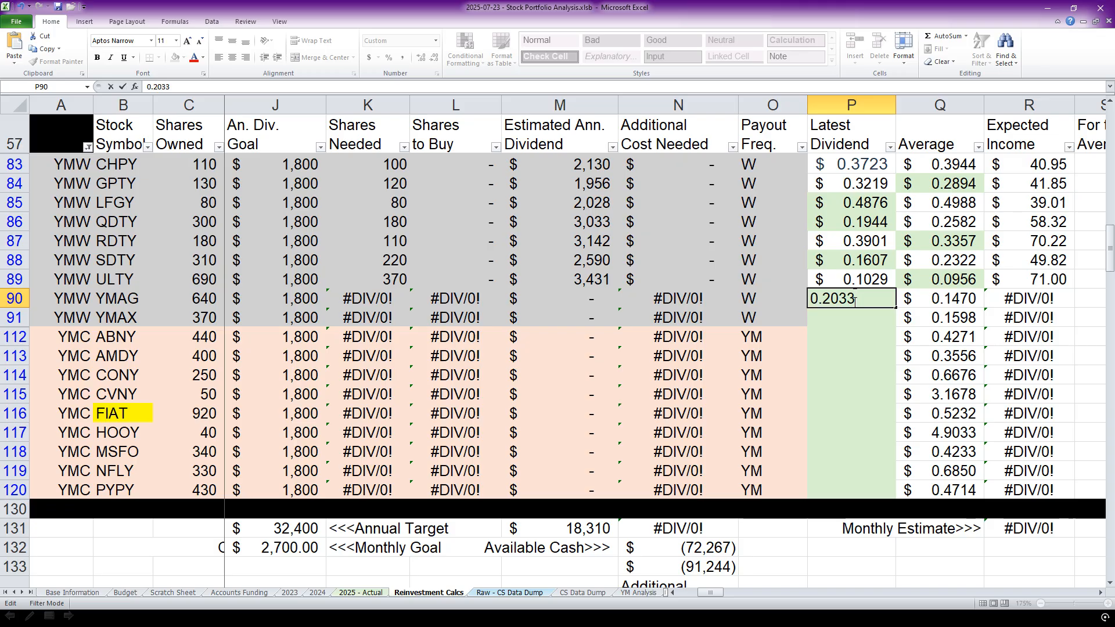
key(Return)
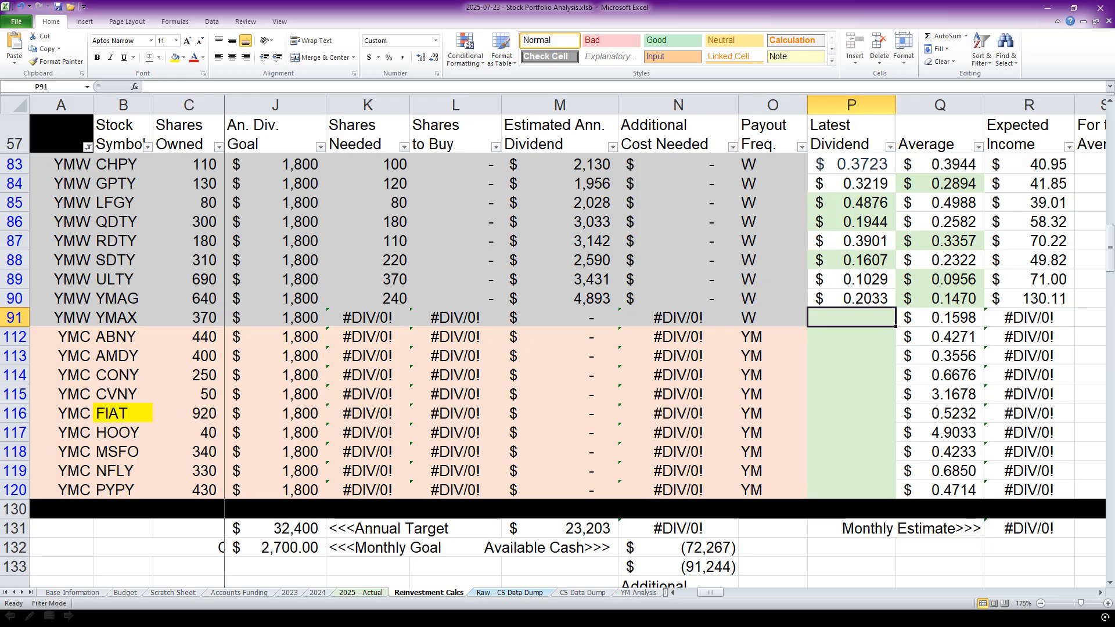
Enter the announced Latest Dividend of 0.1838 for YMAX, the last ticker in the YMW group.
key(alt+Tab)
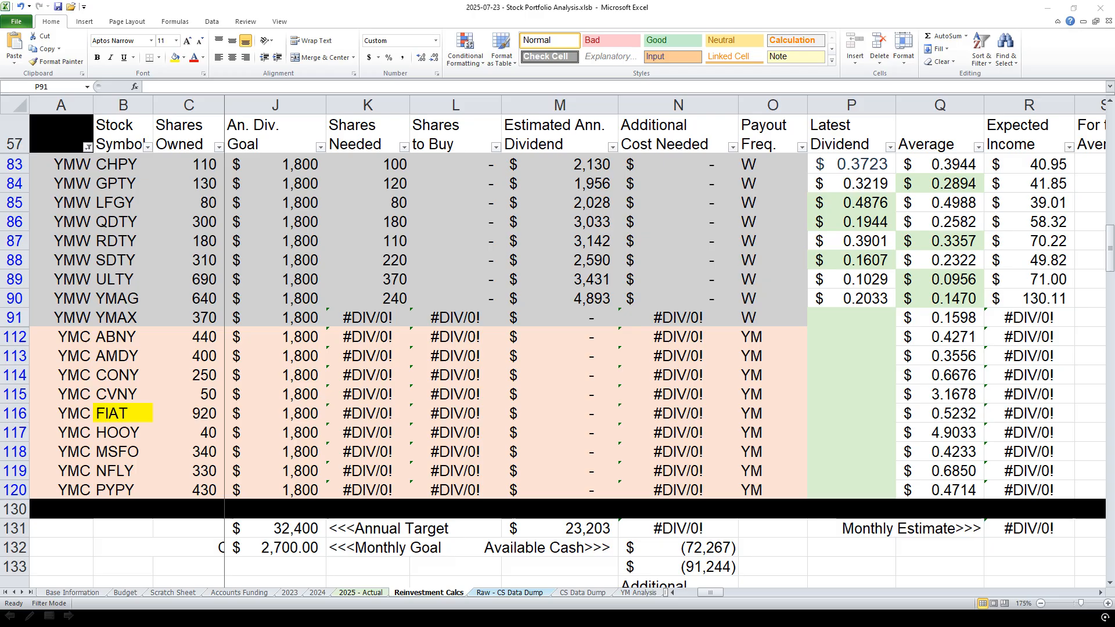
click(851, 318)
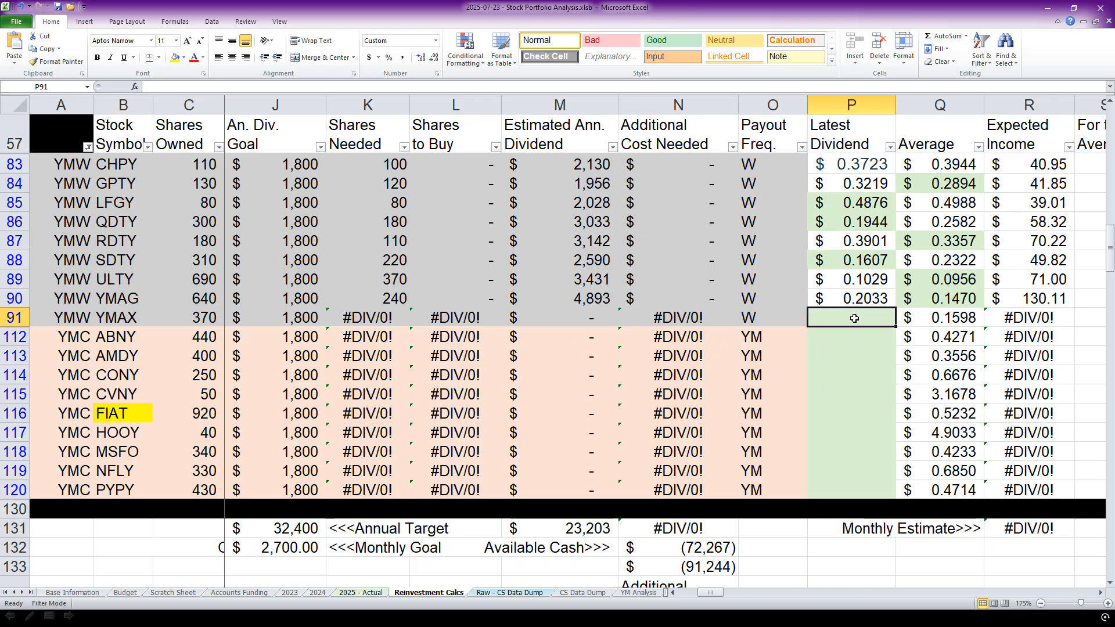
text(0.1838)
key(Return)
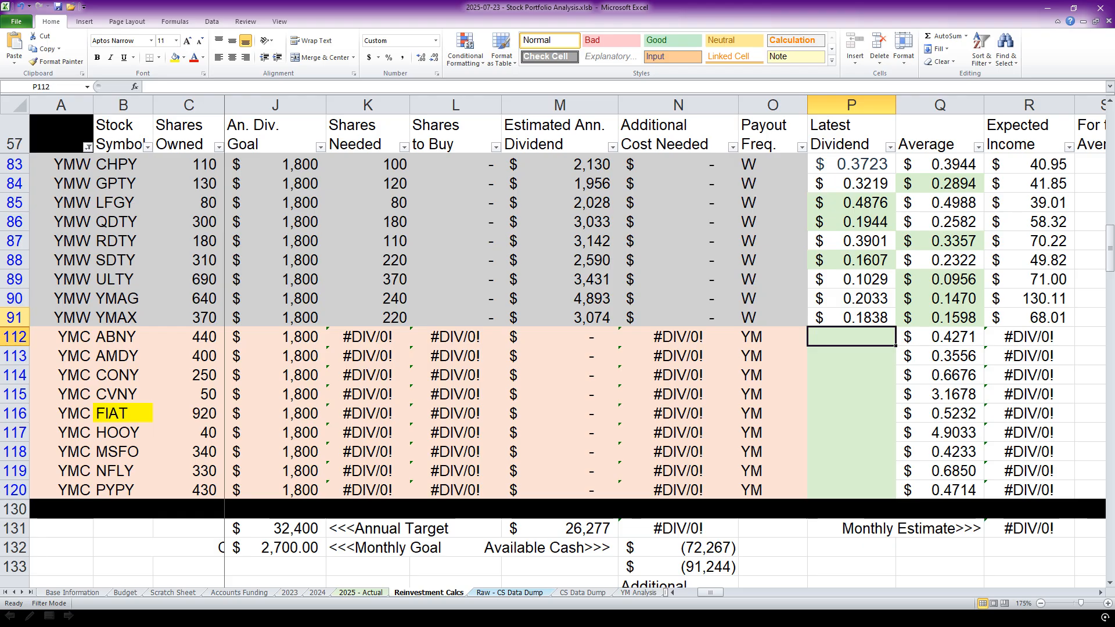
Copy ABNY's distribution per share from the announcement into its Latest Dividend cell as 0.3748.
key(alt+Tab)
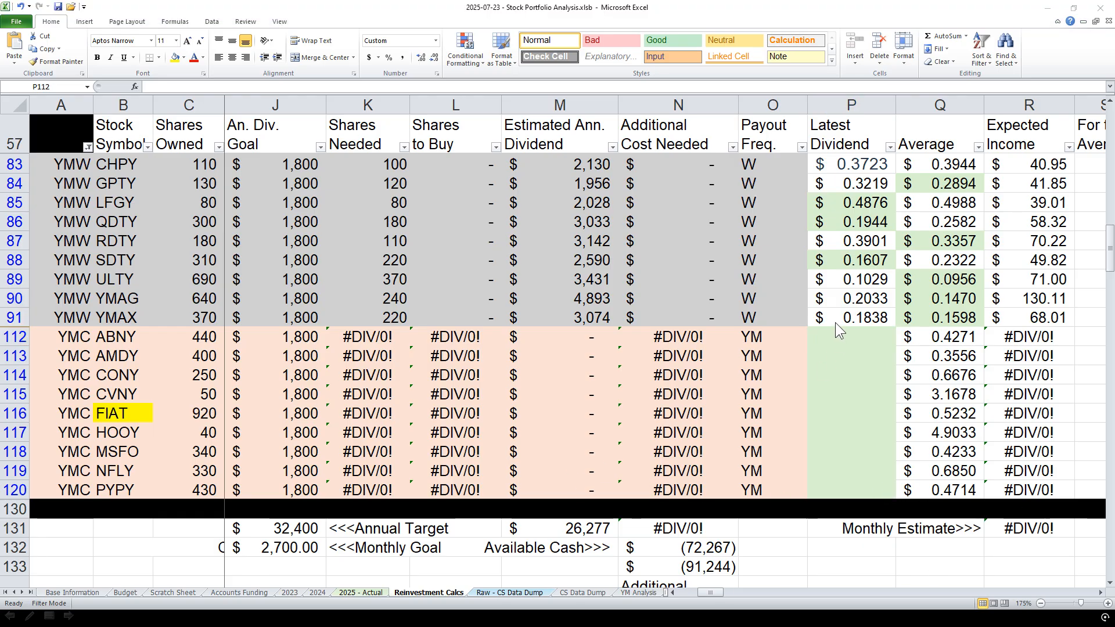
click(844, 337)
double_click(844, 336)
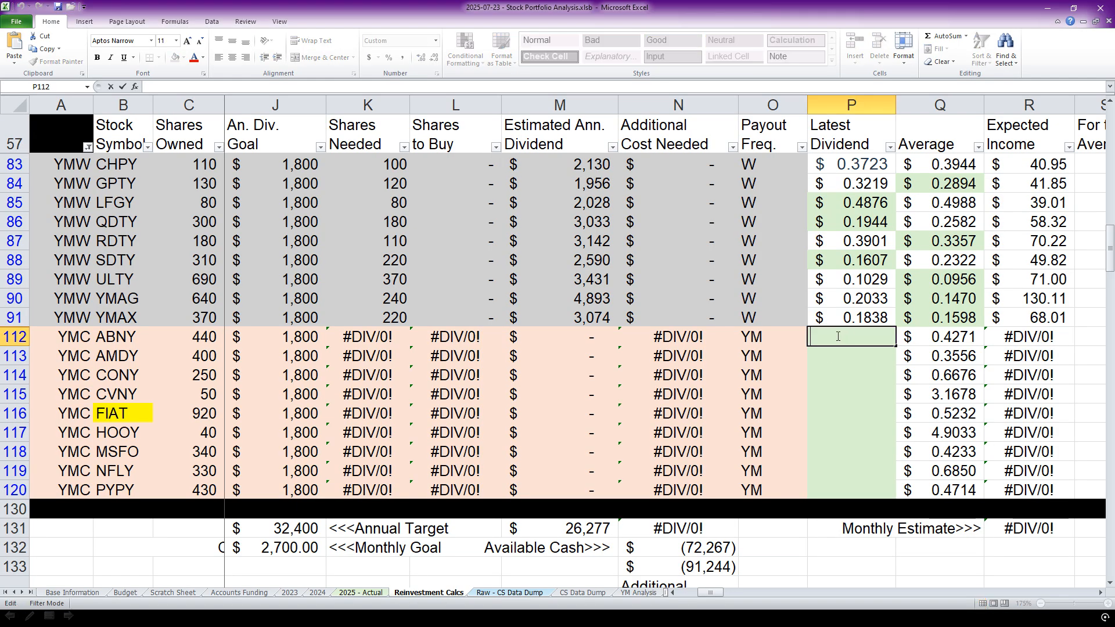
text(0.3748)
key(Return)
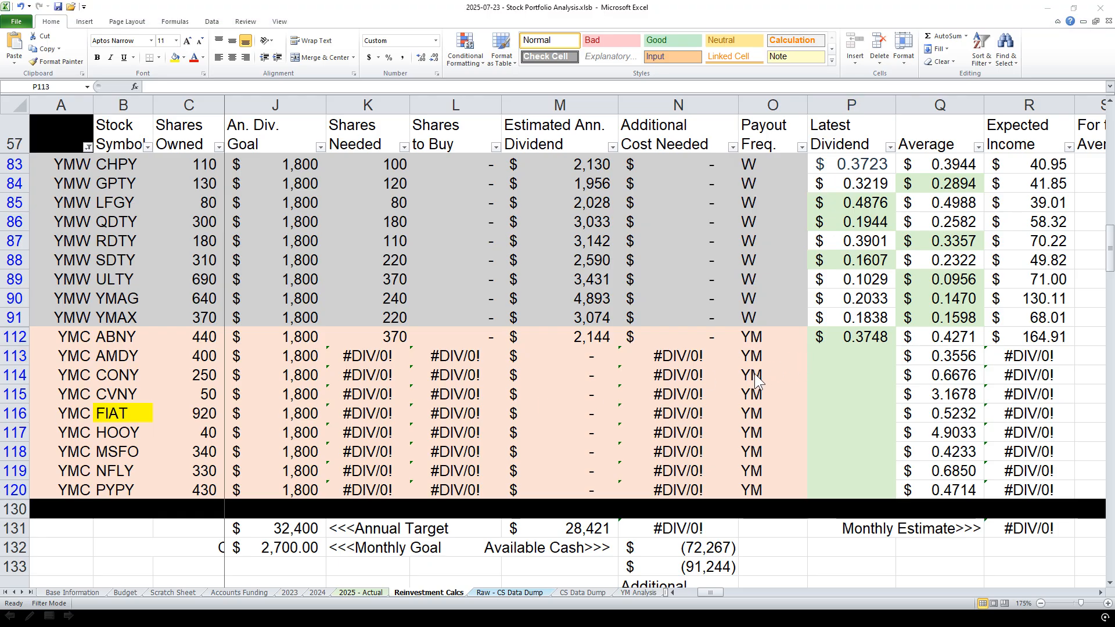
Enter the announced Latest Dividend values of 0.5656 for AMDY and 0.7951 for CONY.
click(848, 364)
double_click(838, 357)
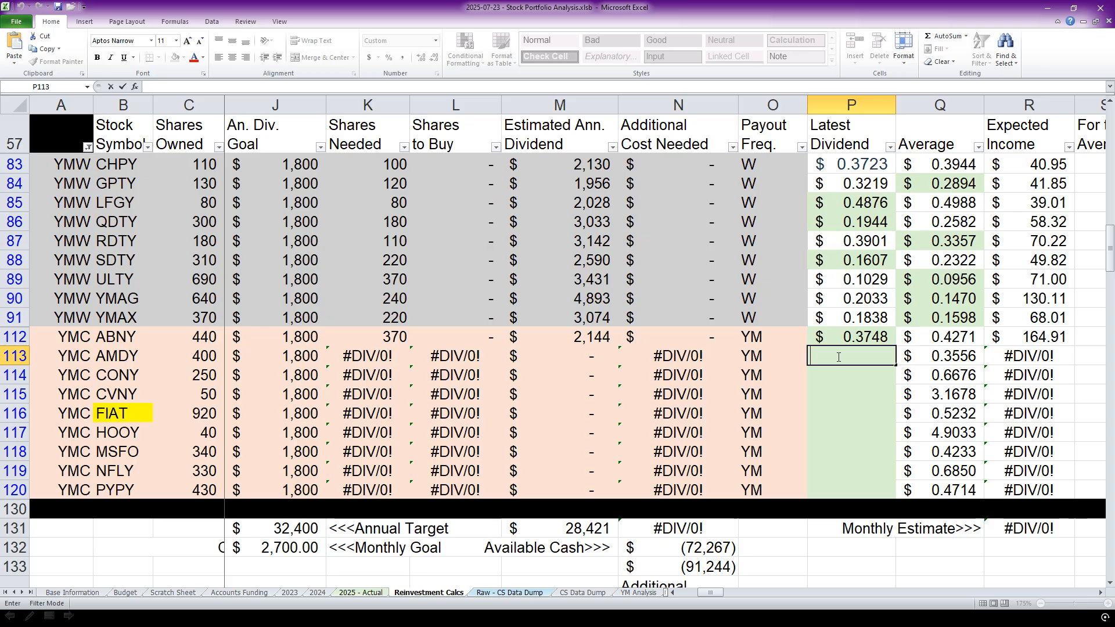
text(0.5656)
key(Return)
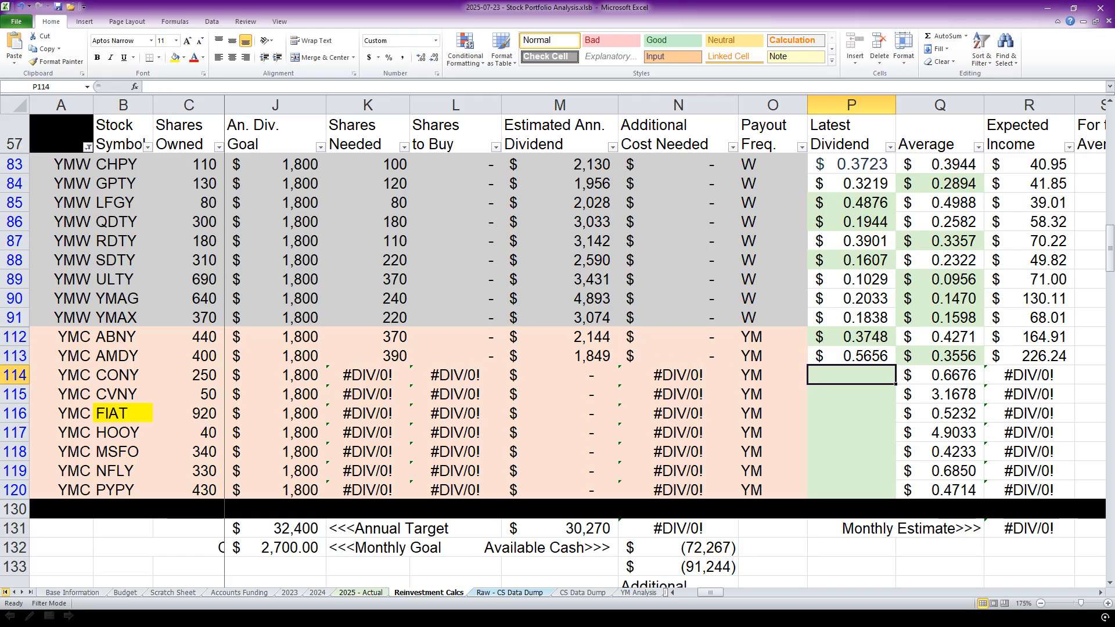
key(alt+Tab)
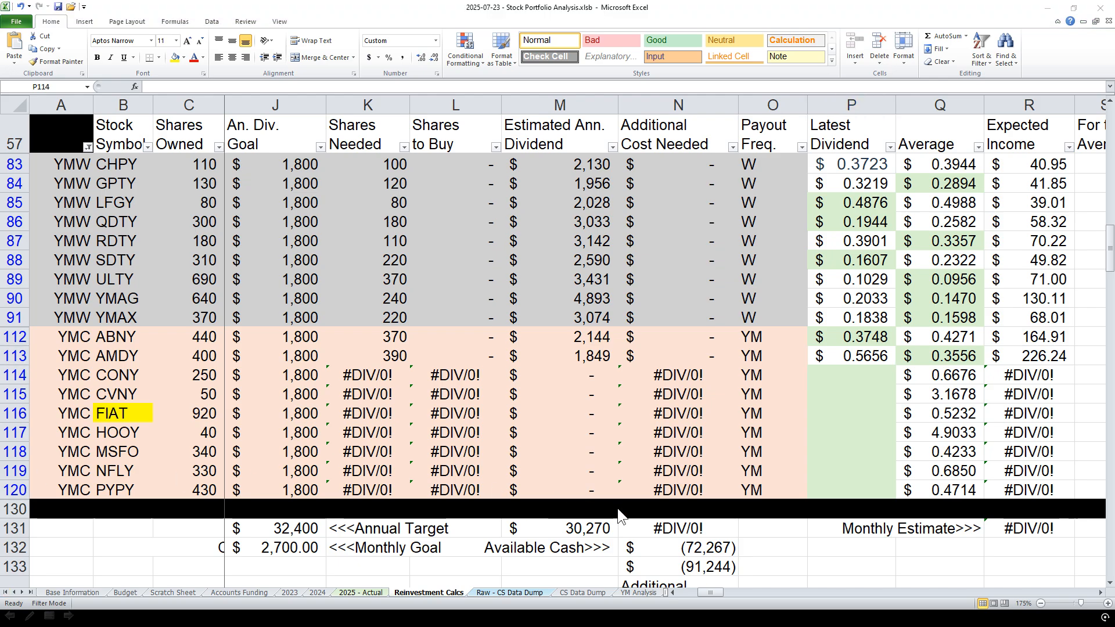
click(858, 374)
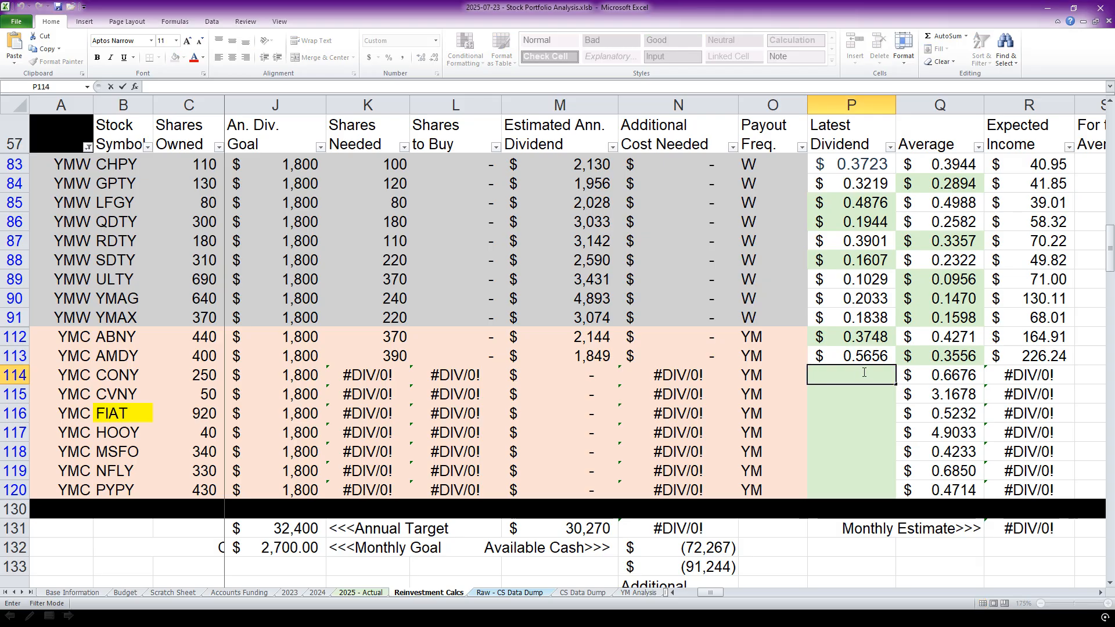
text(0.7951)
key(Return)
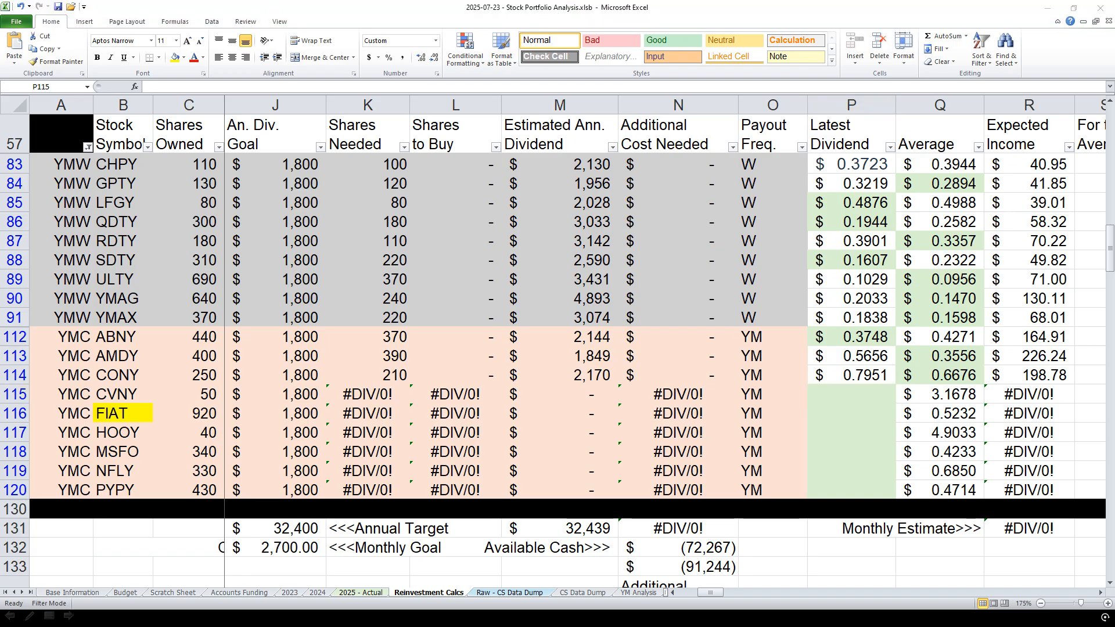
Fill in the Latest Dividend cells with the announced distributions: 2.0473 for CVNY and 0.1381 for FIAT.
double_click(844, 398)
text(2.0473)
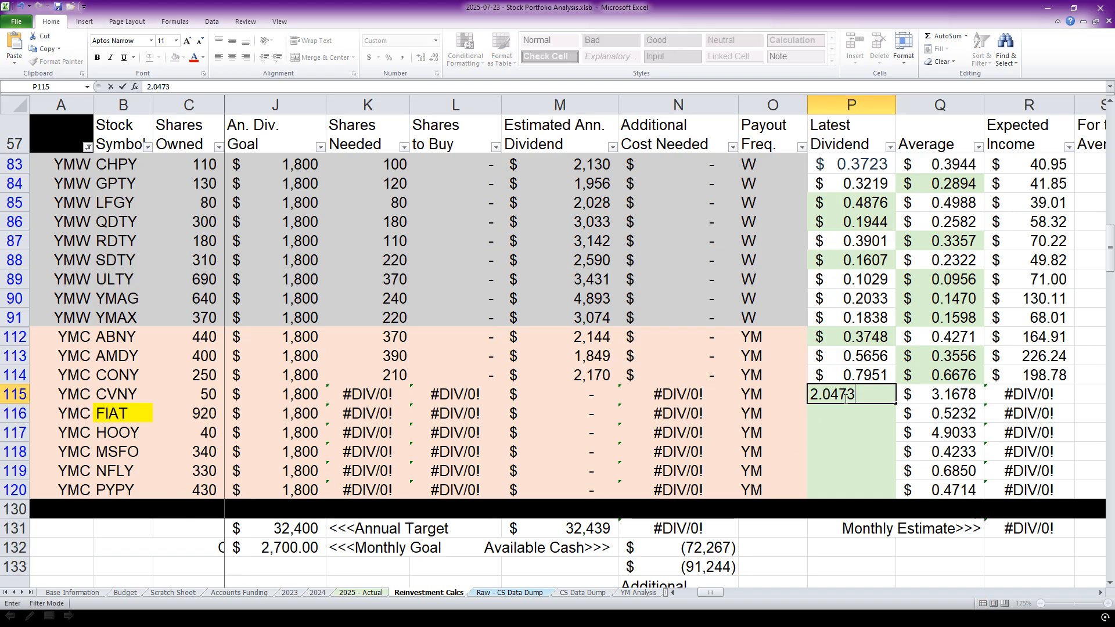
key(Return)
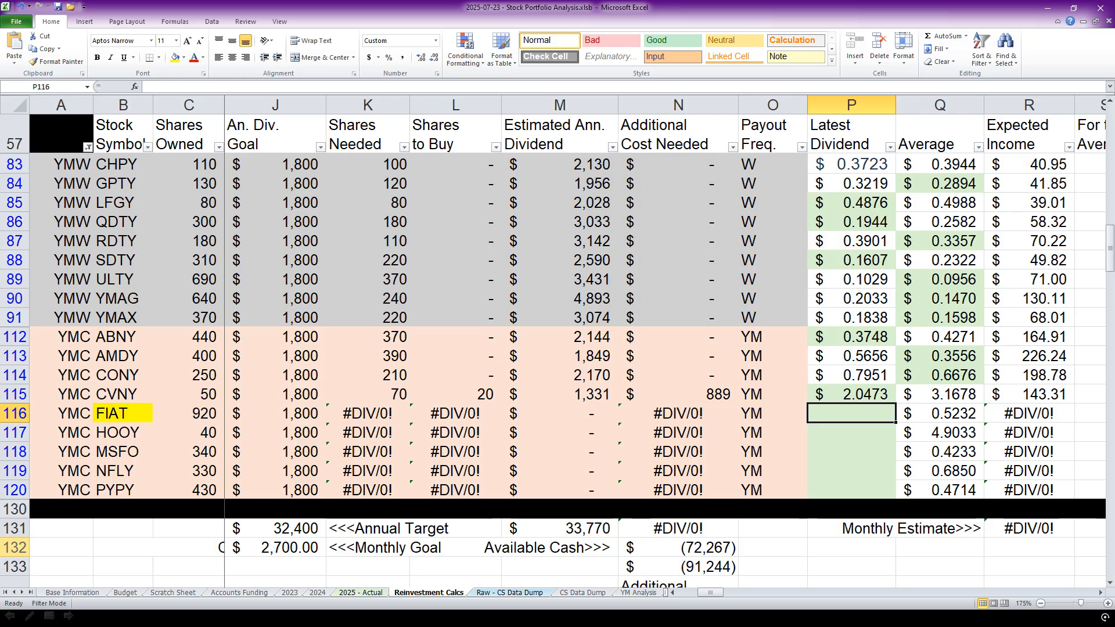
key(alt+Tab)
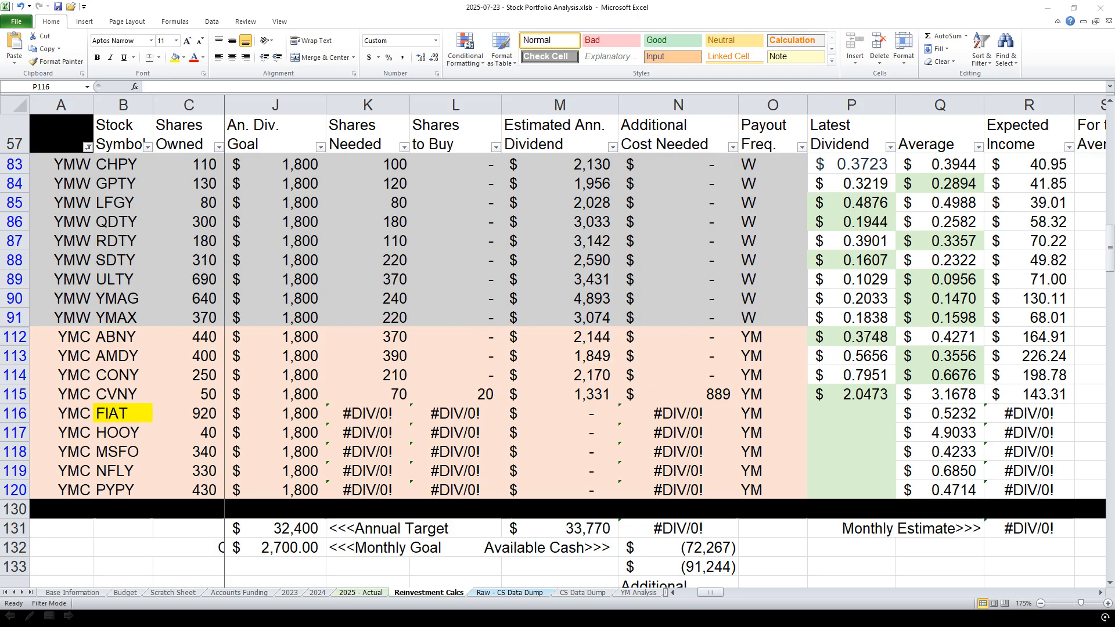
click(851, 417)
text(0.1381)
key(Return)
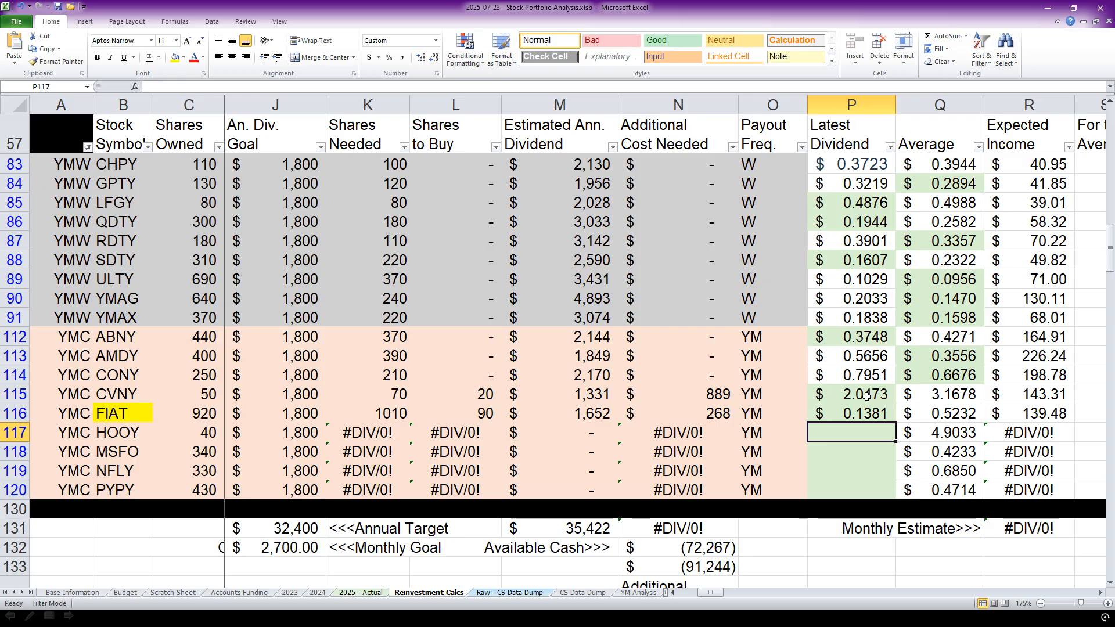
Examine the shares to buy and the additional cost needed for CVNY and FIAT against FIAT's latest dividend.
click(929, 415)
click(868, 413)
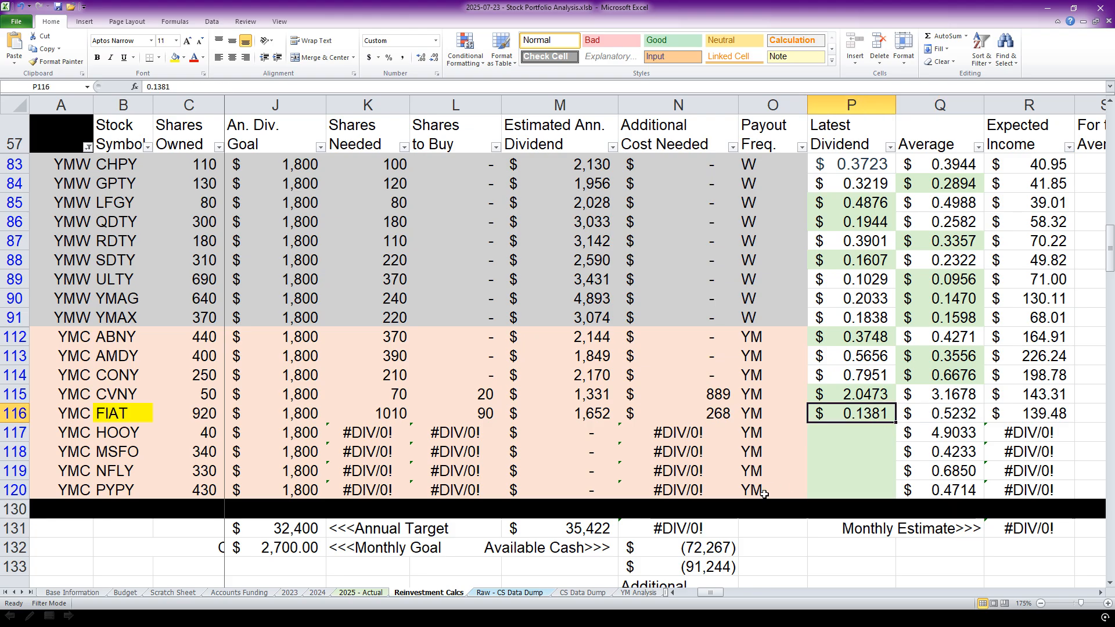
scroll(720, 444, down, 1)
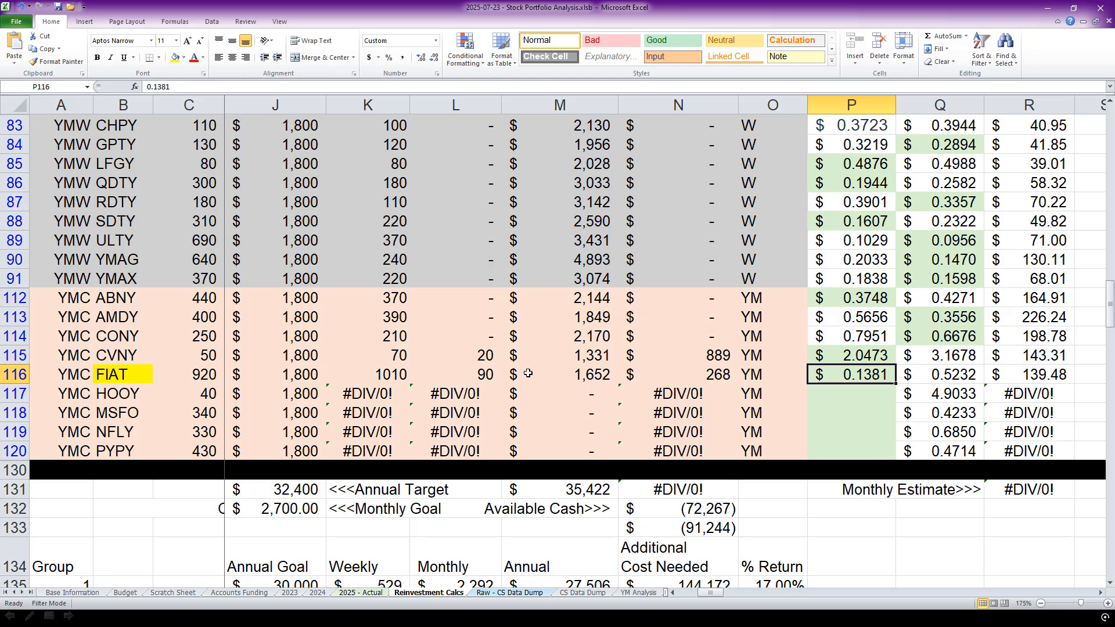
click(484, 350)
click(721, 378)
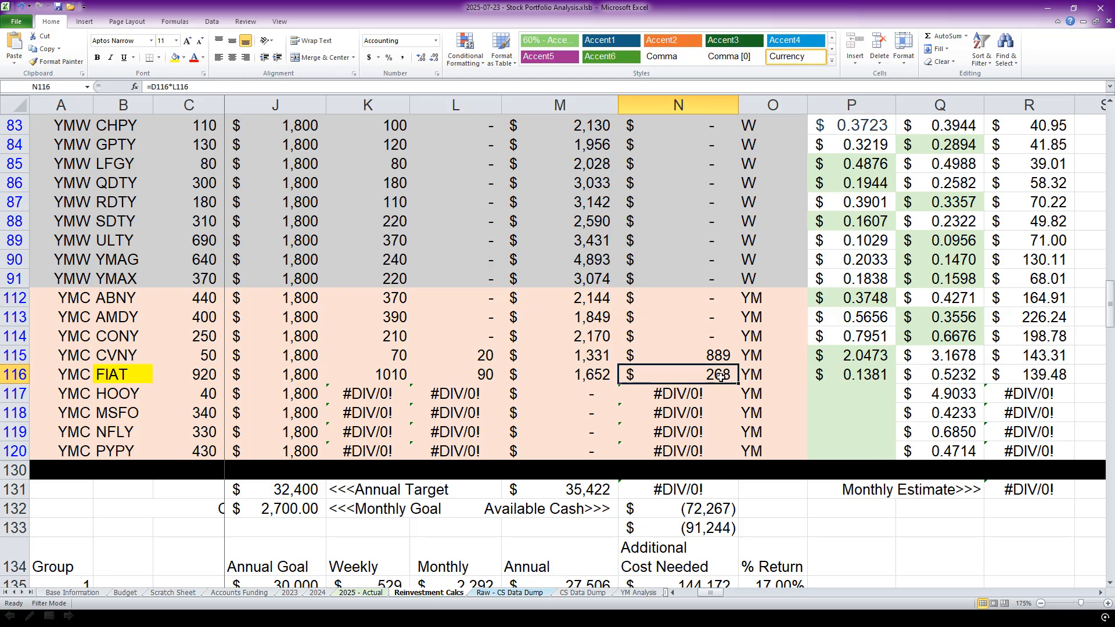
click(849, 380)
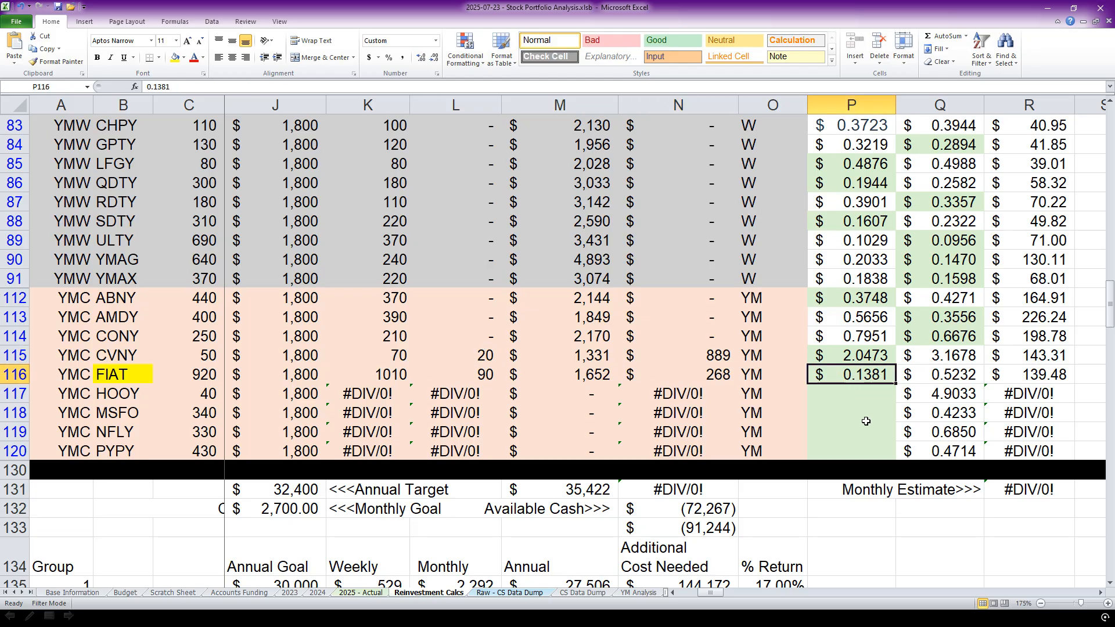
scroll(866, 421, up, 1)
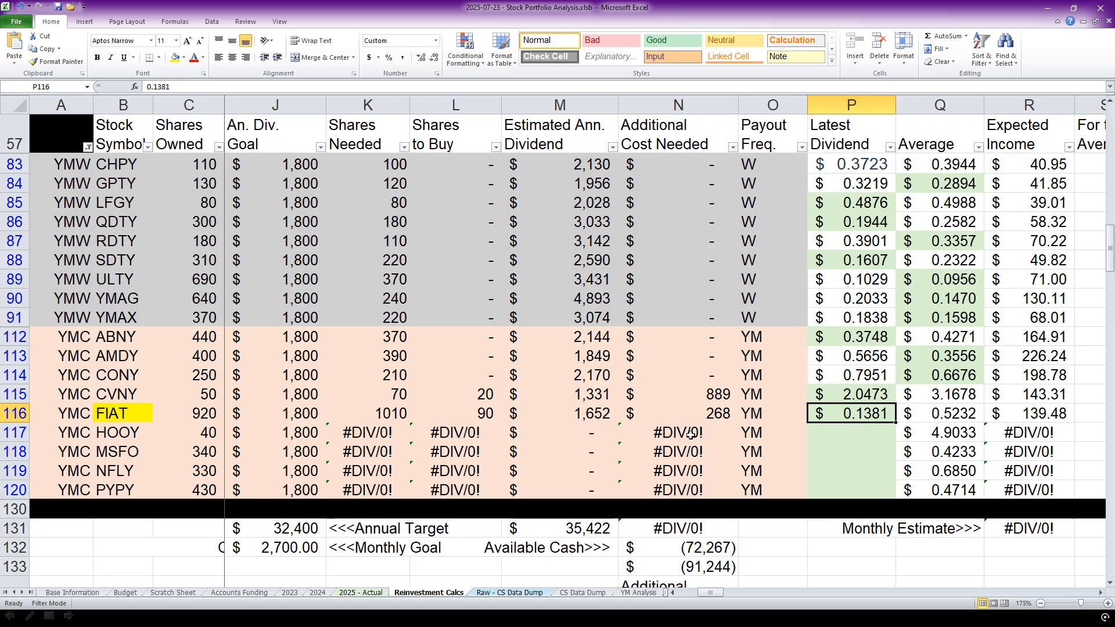
drag(720, 395, 720, 413)
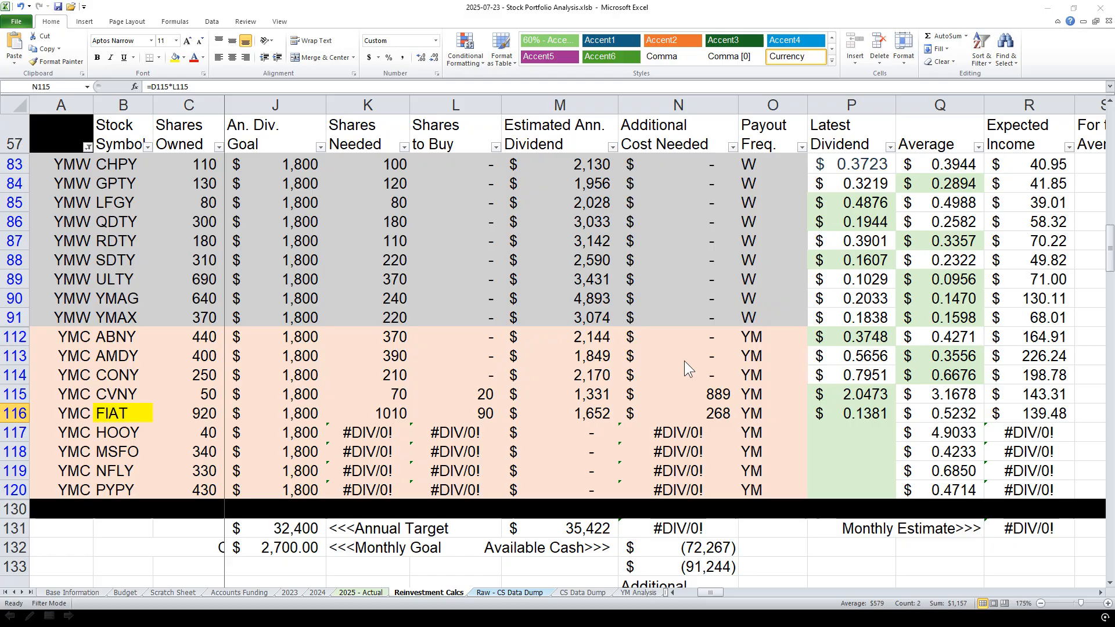
Copy the announced distributions into the Latest Dividend column: 6.8981 for HOOY and 0.4139 for MSFO.
click(845, 433)
click(845, 433)
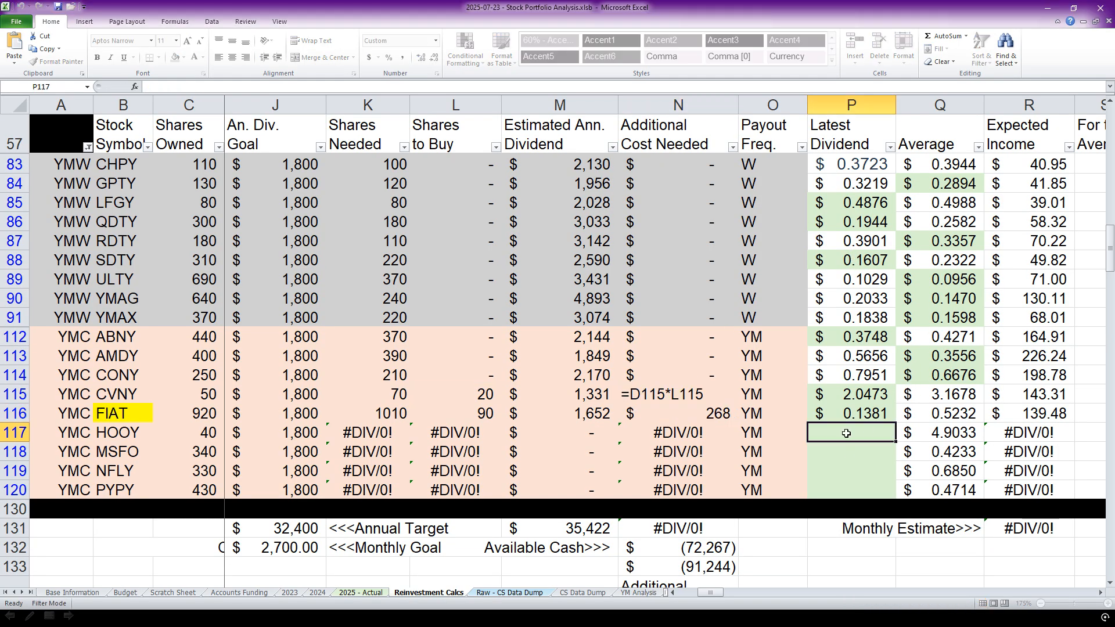
text(6.8981)
key(Return)
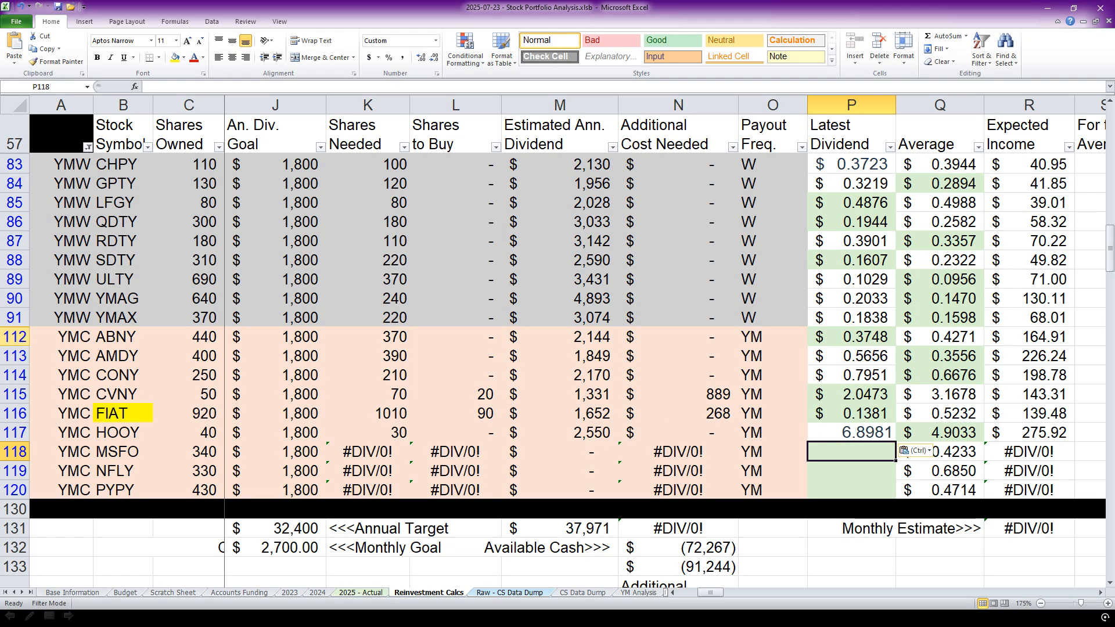
key(alt+Tab)
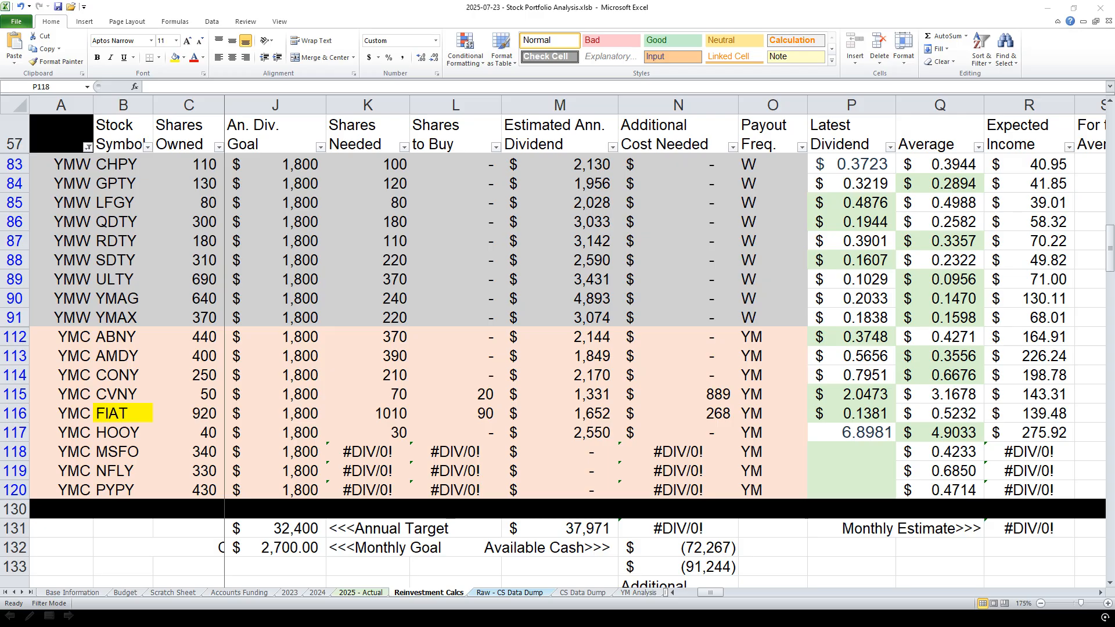
double_click(852, 451)
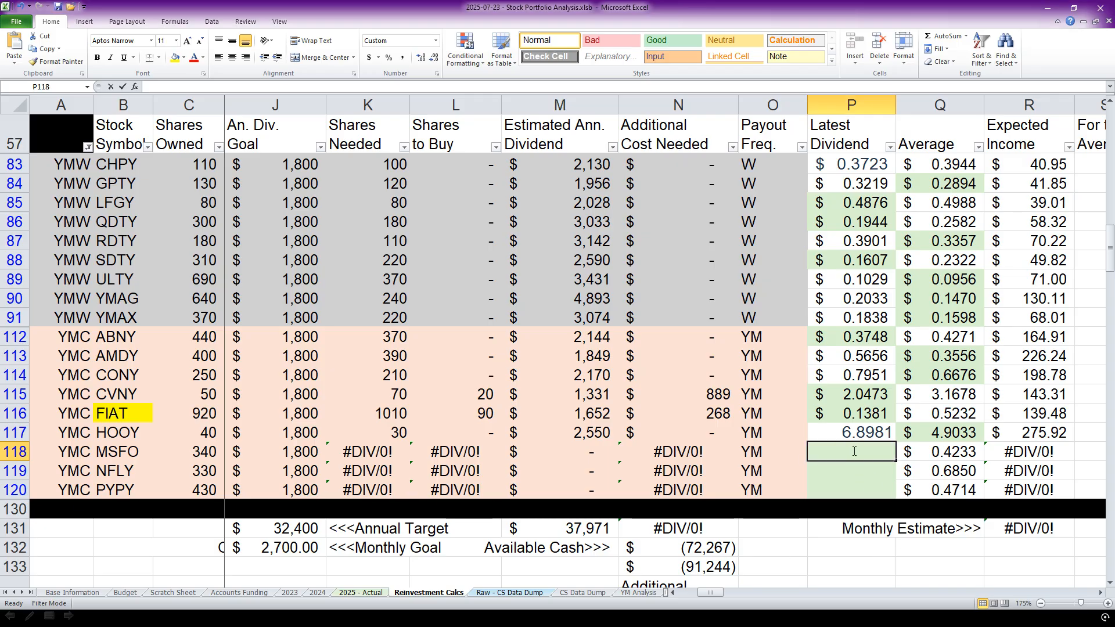
text(0.4139)
key(Return)
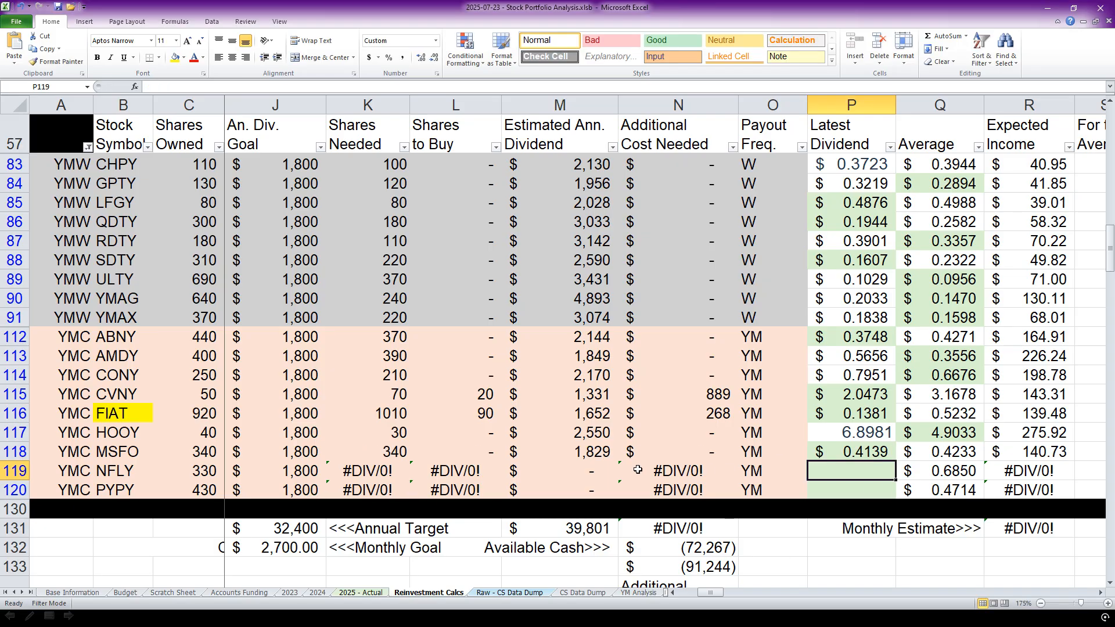
Enter the announced Latest Dividend values of 0.4350 for NFLY and 0.2731 for PYPY, and check the total additional cost needed.
click(589, 451)
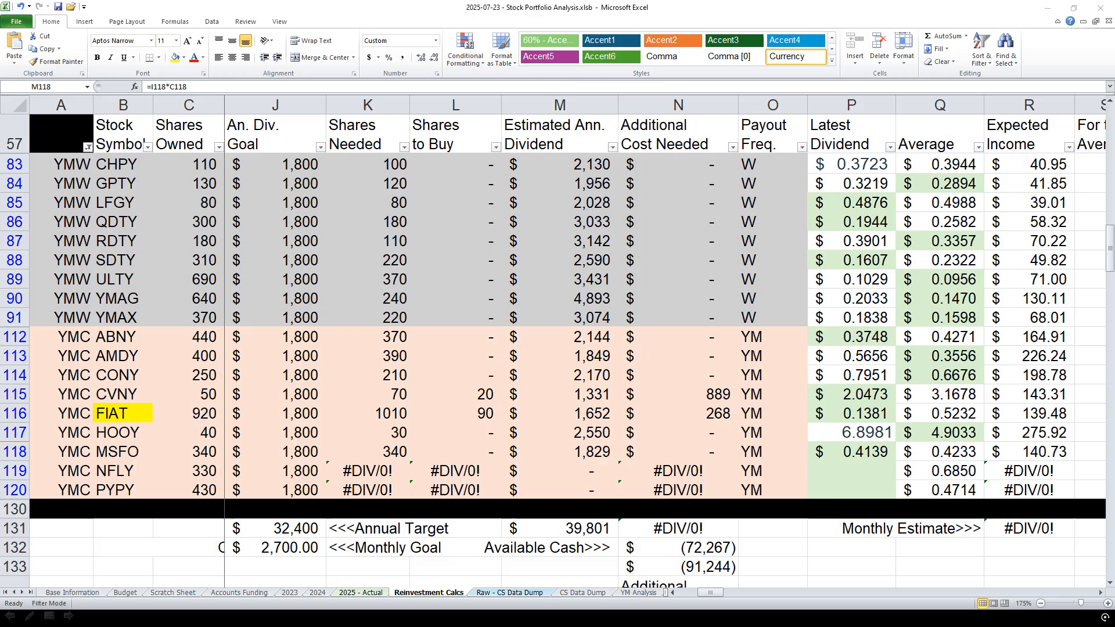
double_click(853, 471)
text(0.4350)
key(Return)
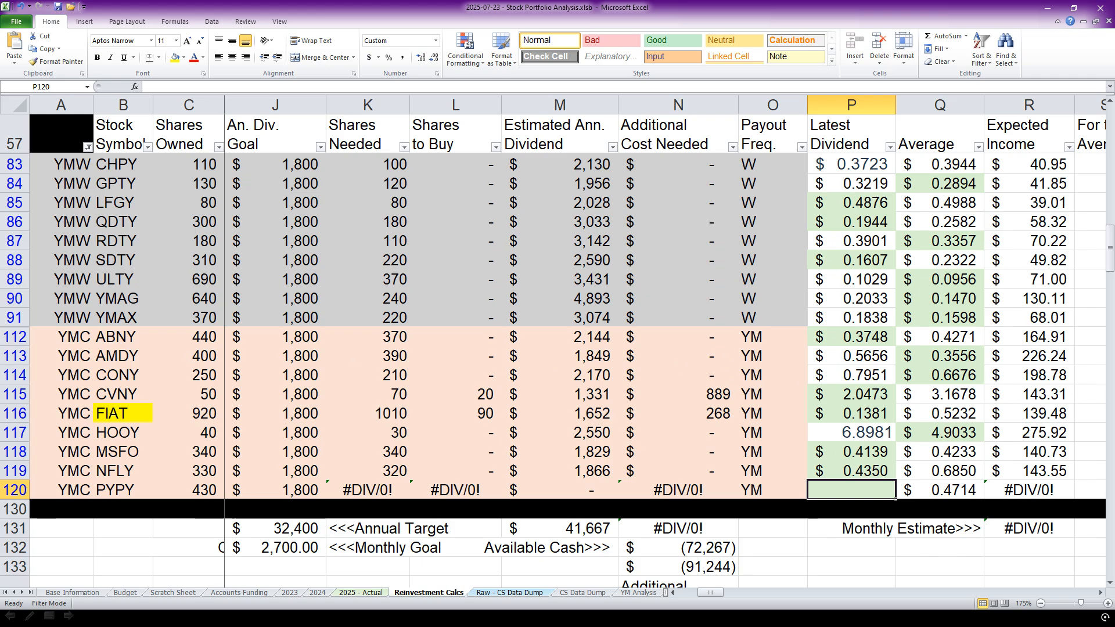
key(alt+Tab)
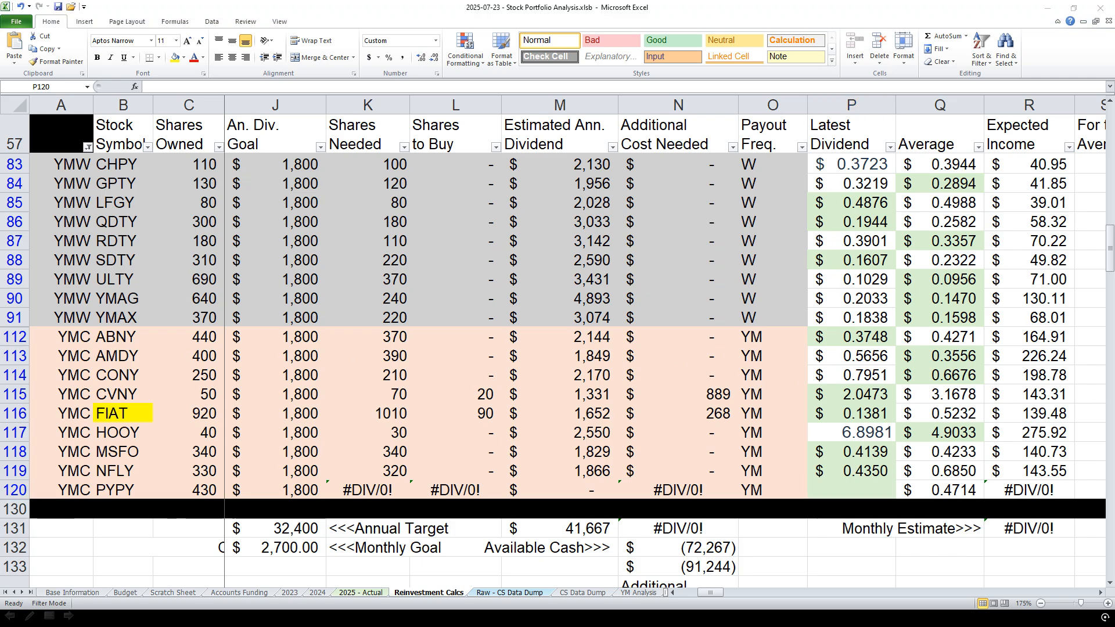
click(845, 483)
double_click(846, 487)
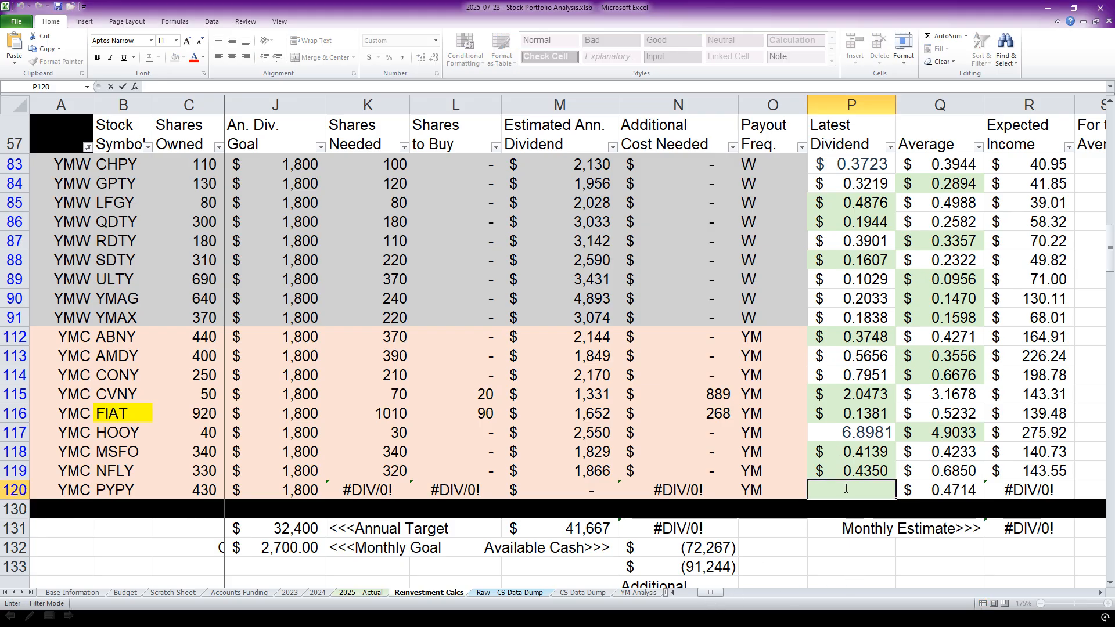
text(0.2731)
key(Return)
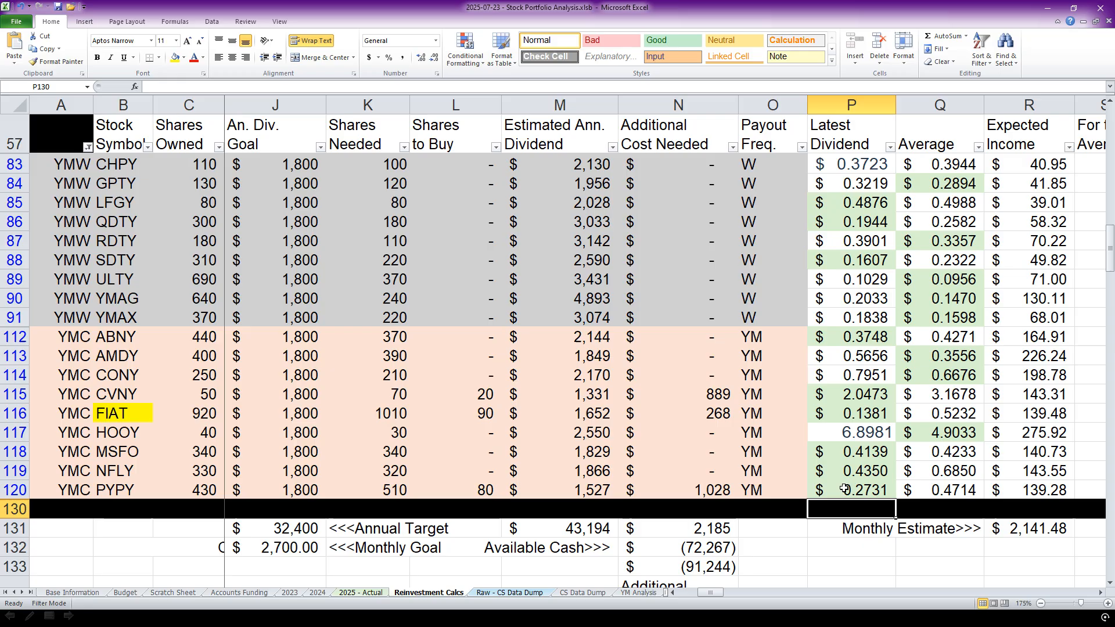
click(698, 528)
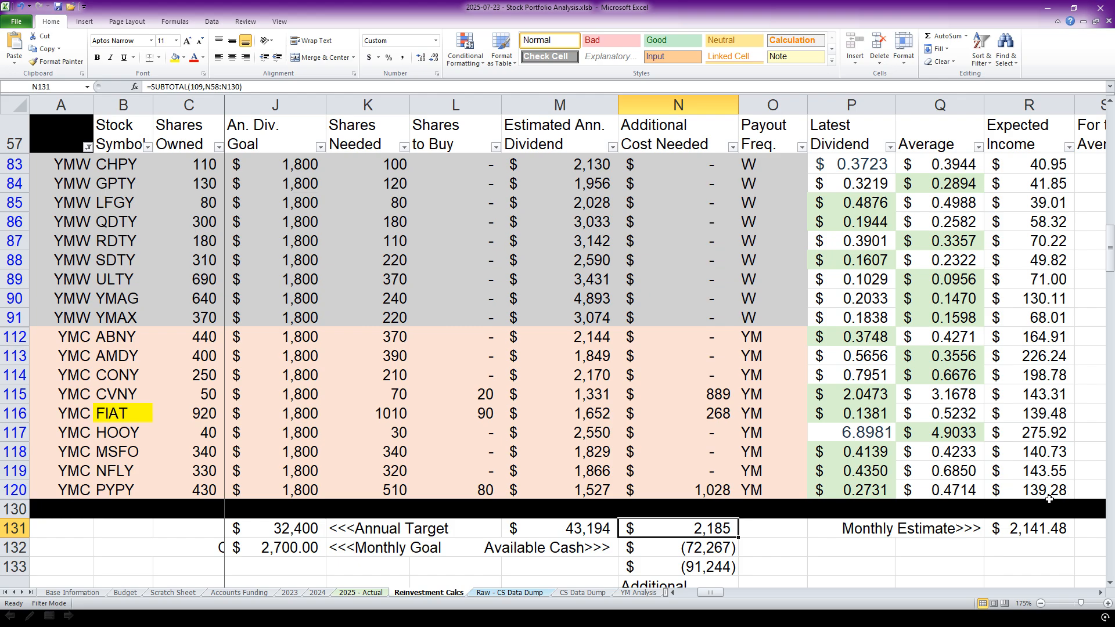
Try to copy all Latest Dividend values, CHPY through PYPY, into the Fri 7/25/2025 column as formulas, and undo the paste.
drag(853, 163, 853, 491)
right_click(853, 491)
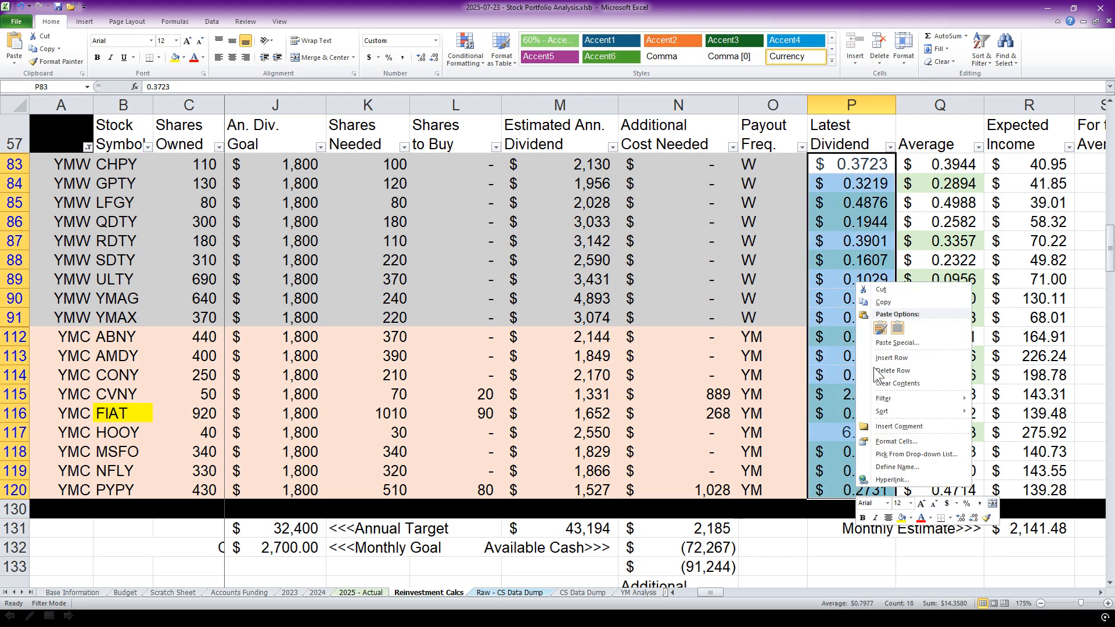
click(890, 298)
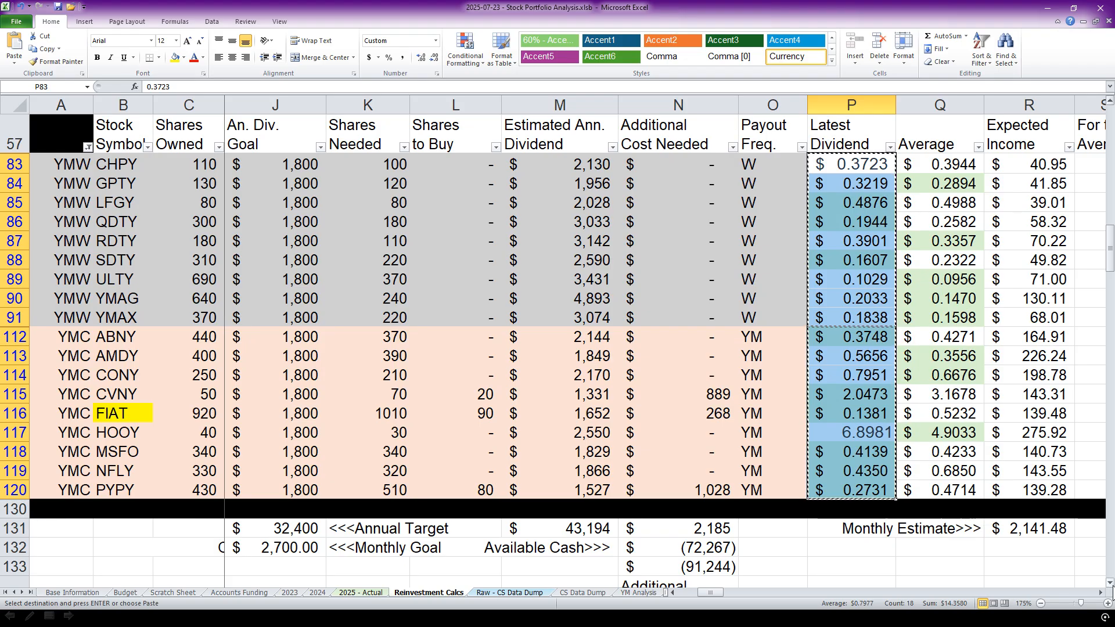
click(1100, 592)
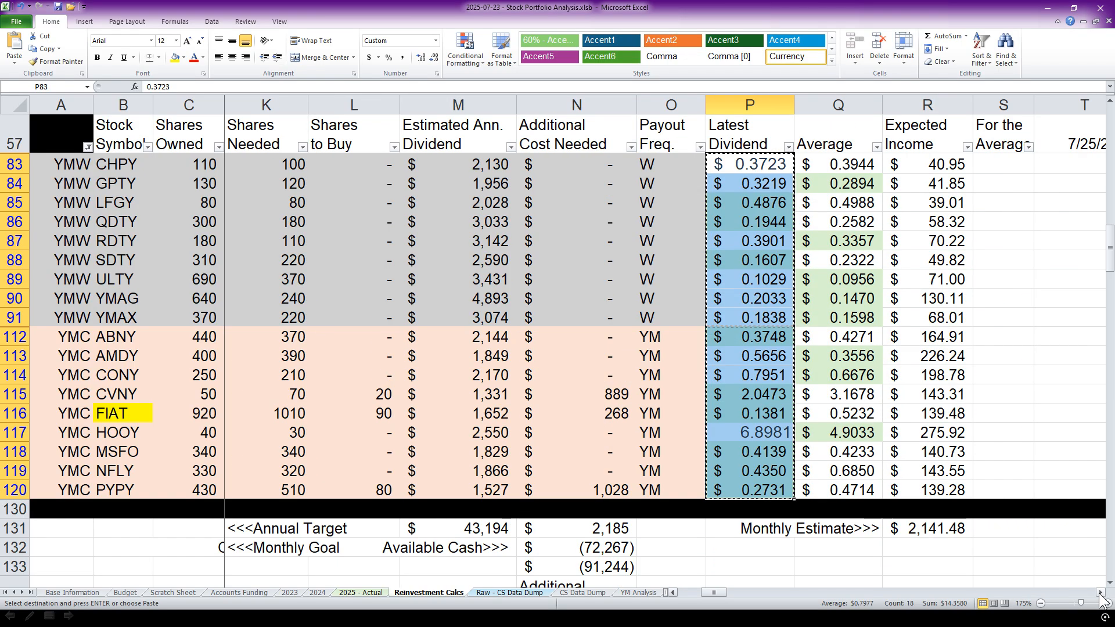
right_click(1054, 164)
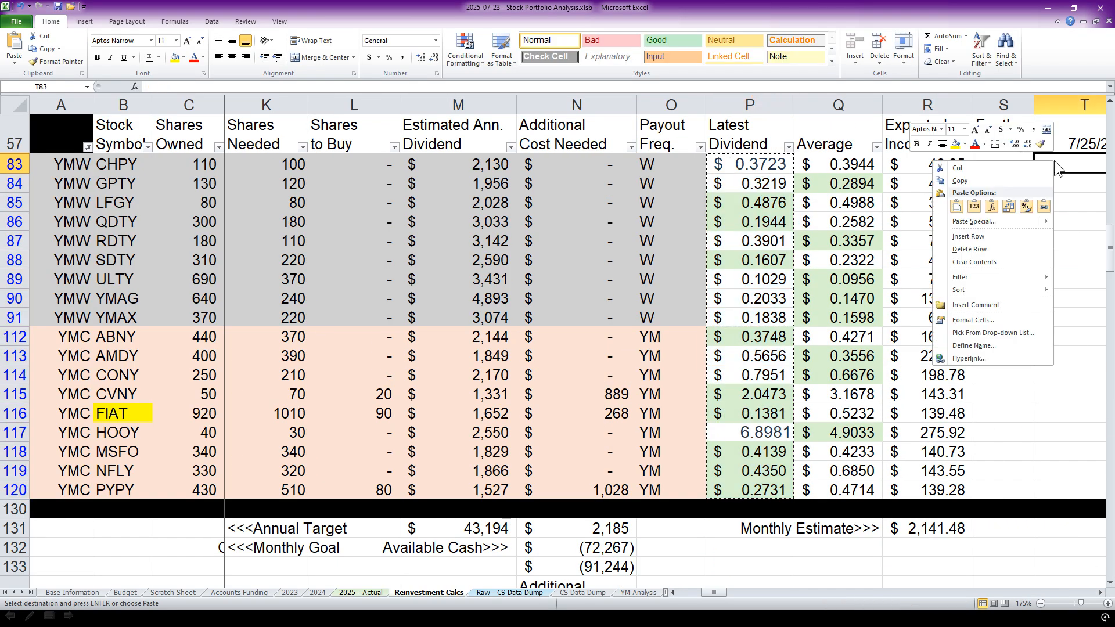
click(990, 207)
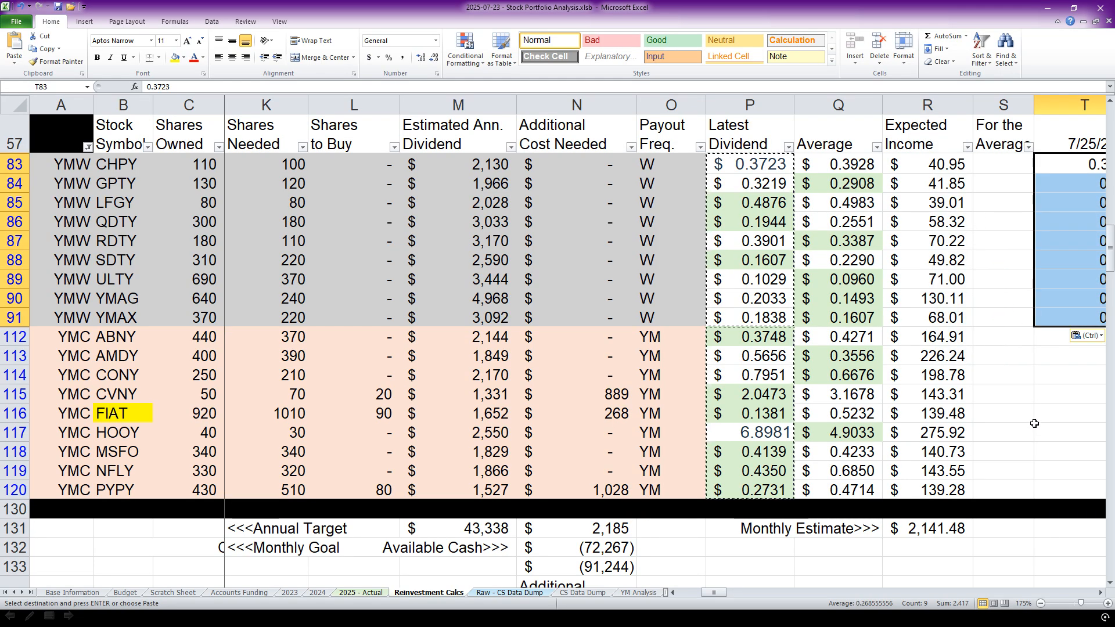
click(1100, 592)
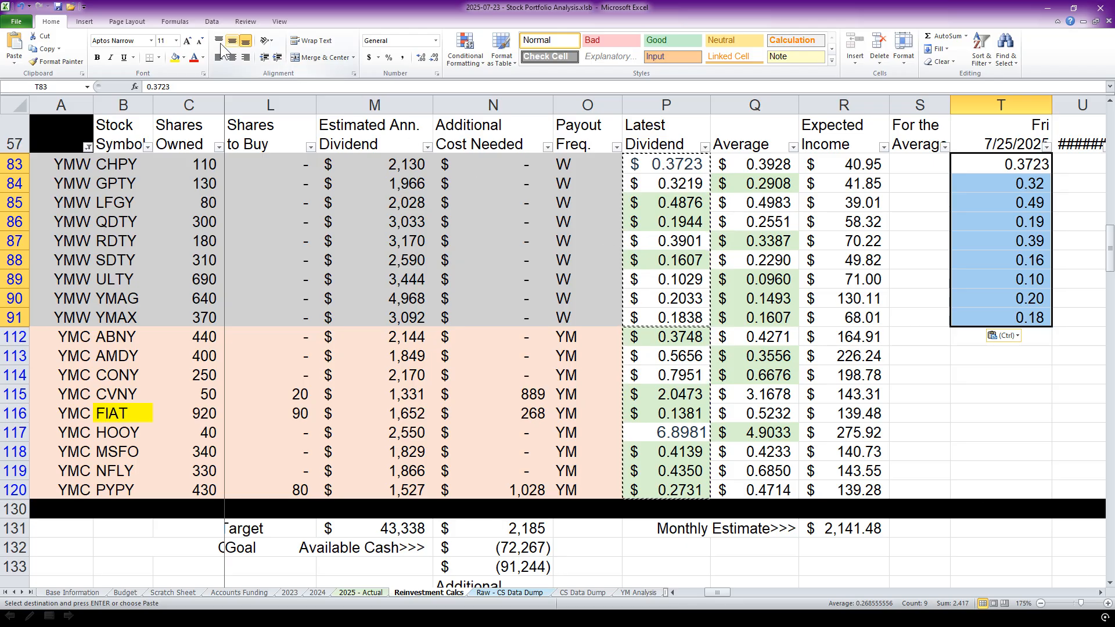
click(21, 6)
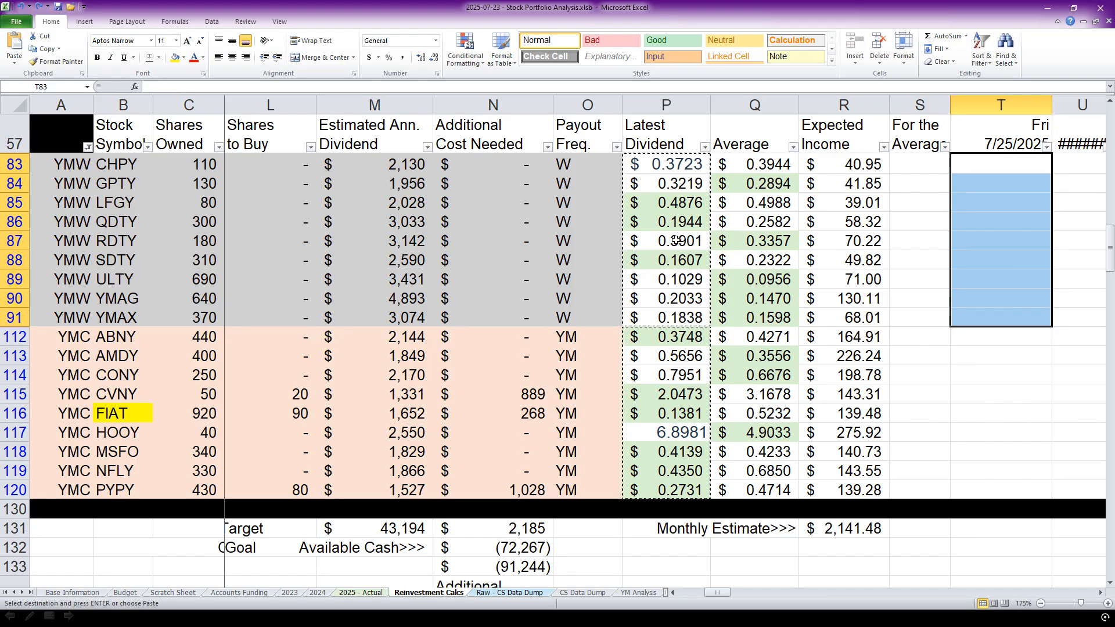
Copy the weekly funds' Latest Dividend figures, CHPY through YMAX, into the Fri 7/25/2025 column as values only.
drag(665, 164, 659, 310)
right_click(660, 310)
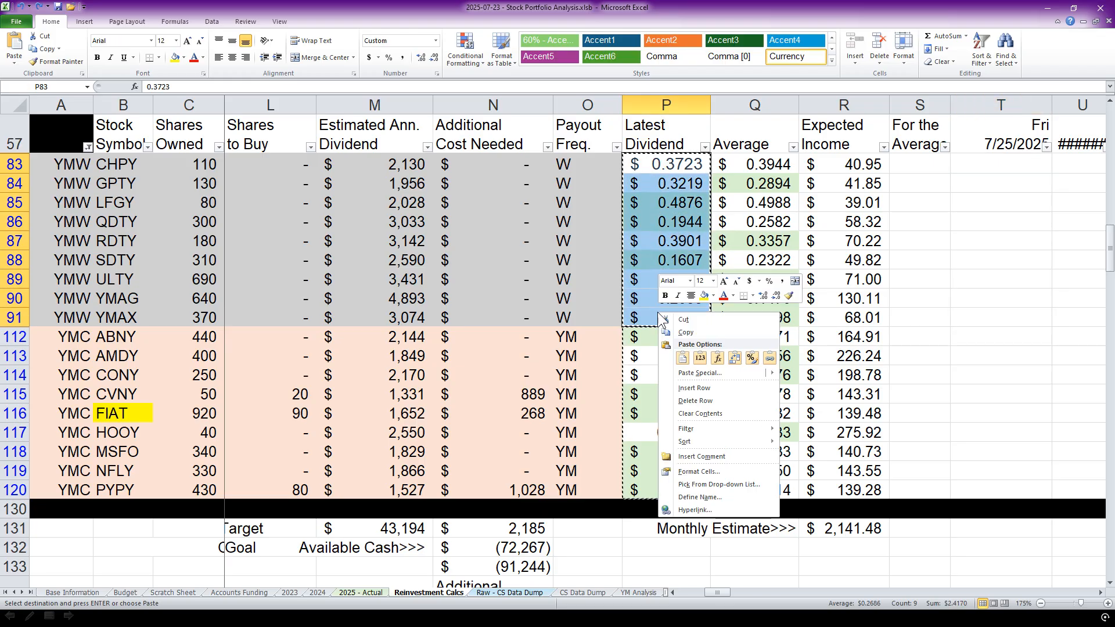
click(688, 336)
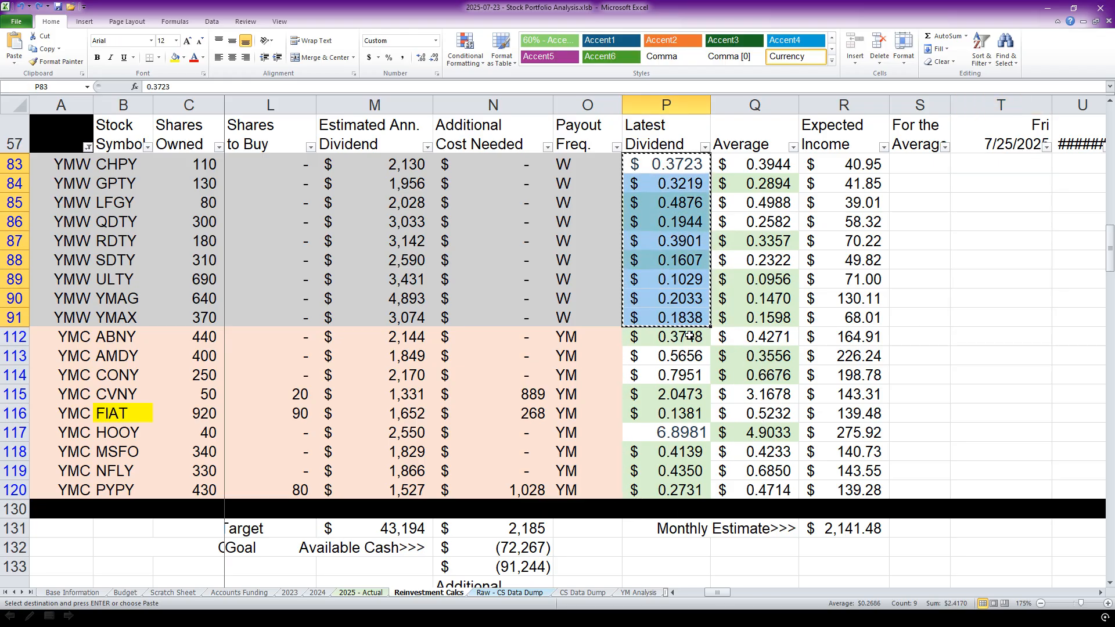
right_click(992, 164)
click(1034, 212)
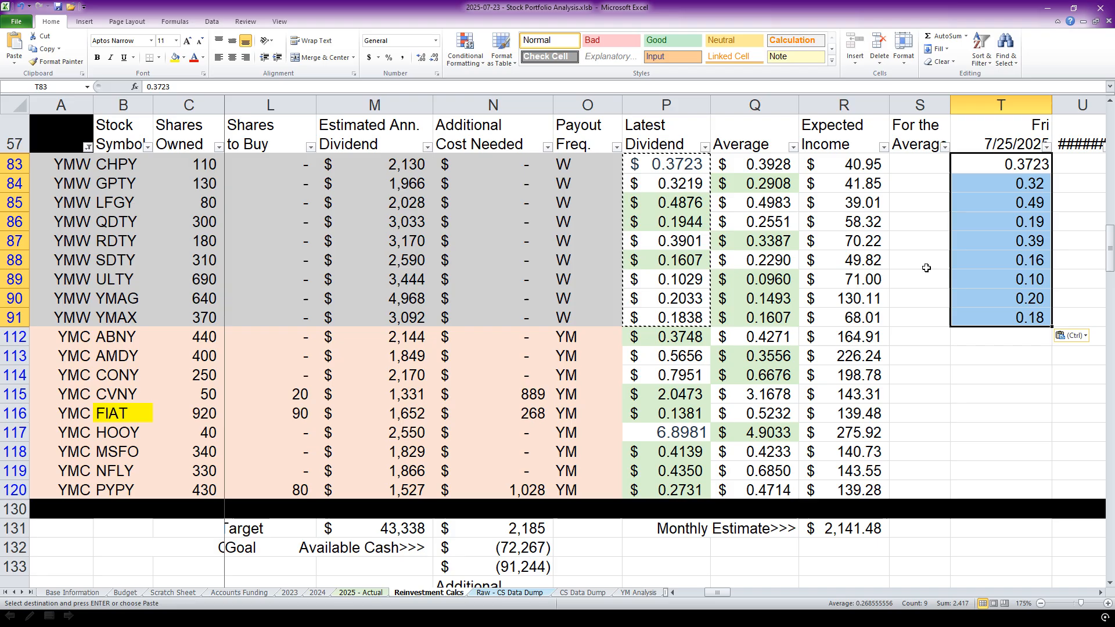
Copy the Group C Latest Dividend figures, ABNY through PYPY, into the Fri 7/25/2025 column as values only.
drag(672, 341, 673, 491)
right_click(673, 493)
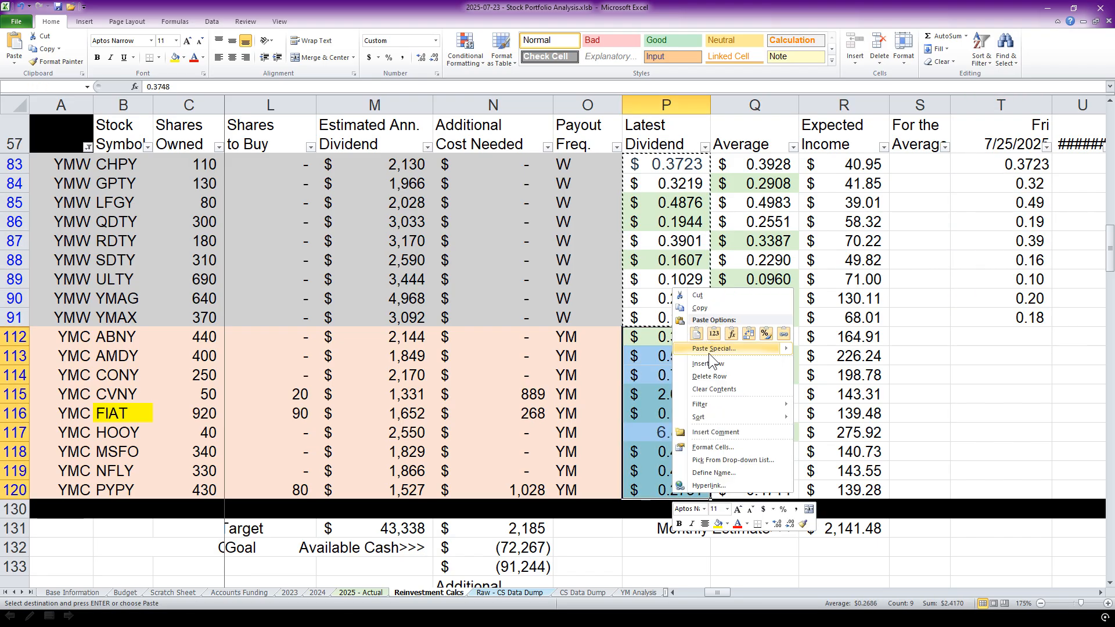
click(743, 308)
right_click(1026, 336)
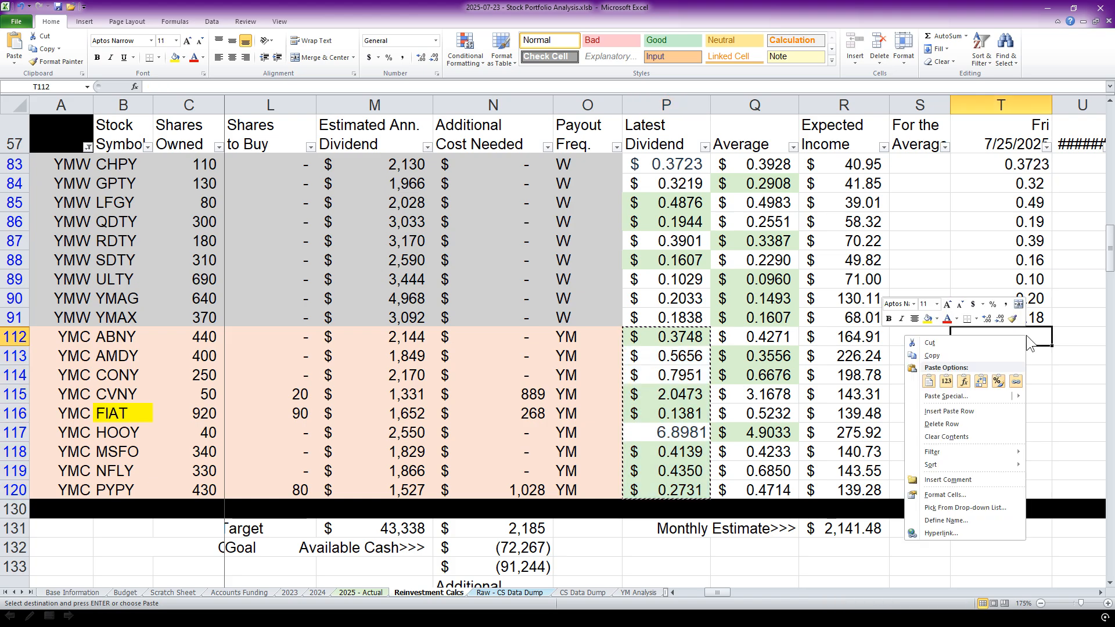
click(945, 381)
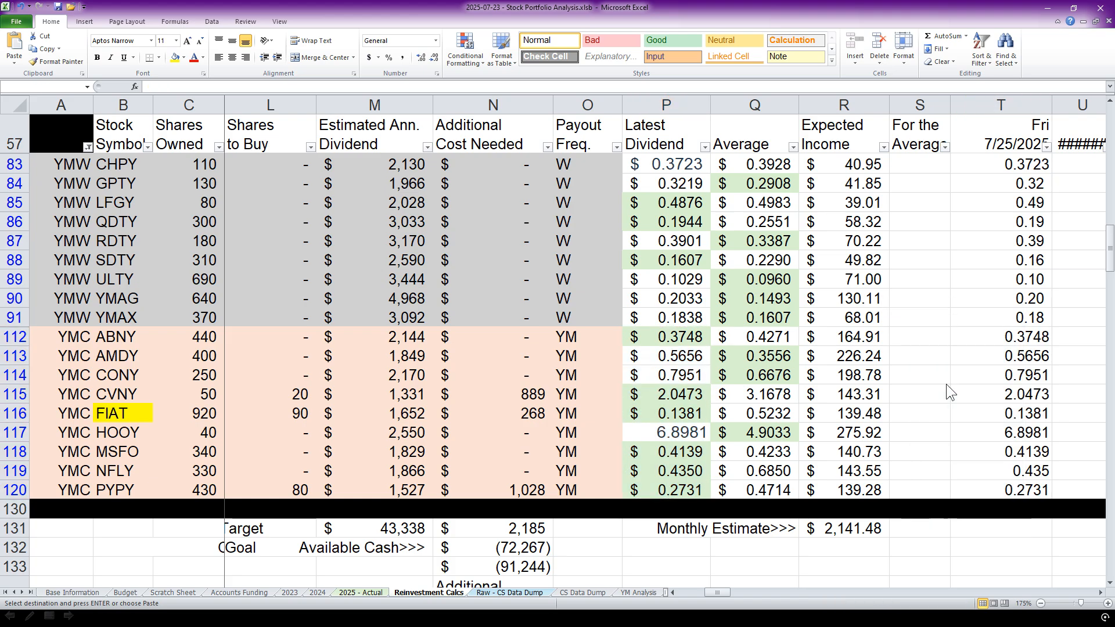
Examine the shares to buy and the total additional cost needed for CVNY through PYPY, and switch to the other window.
click(708, 592)
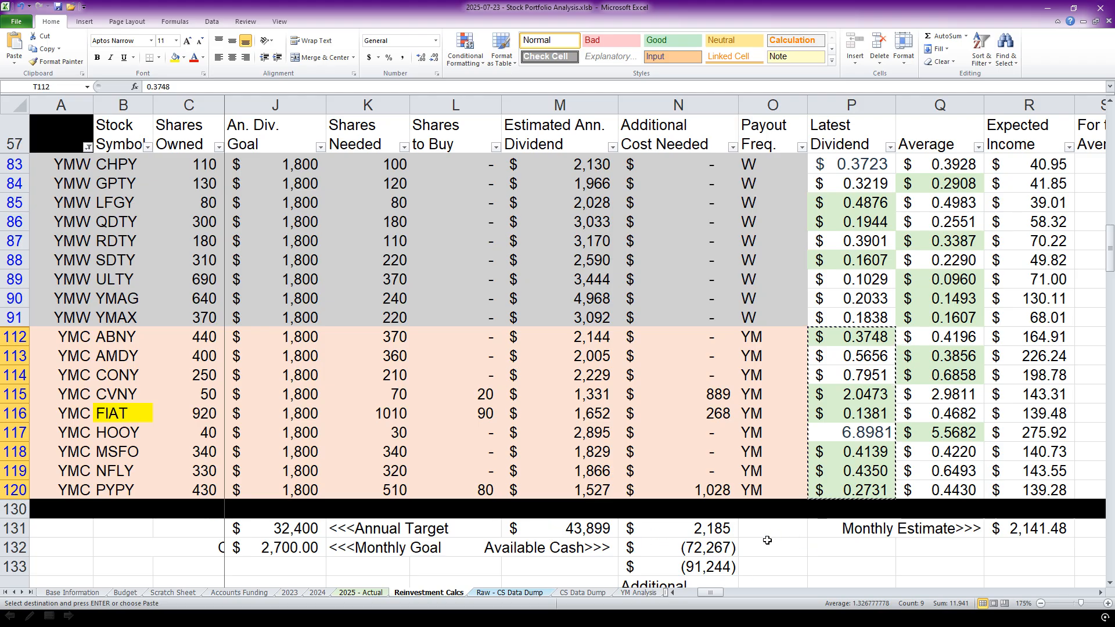
drag(472, 388, 475, 489)
drag(701, 394, 722, 486)
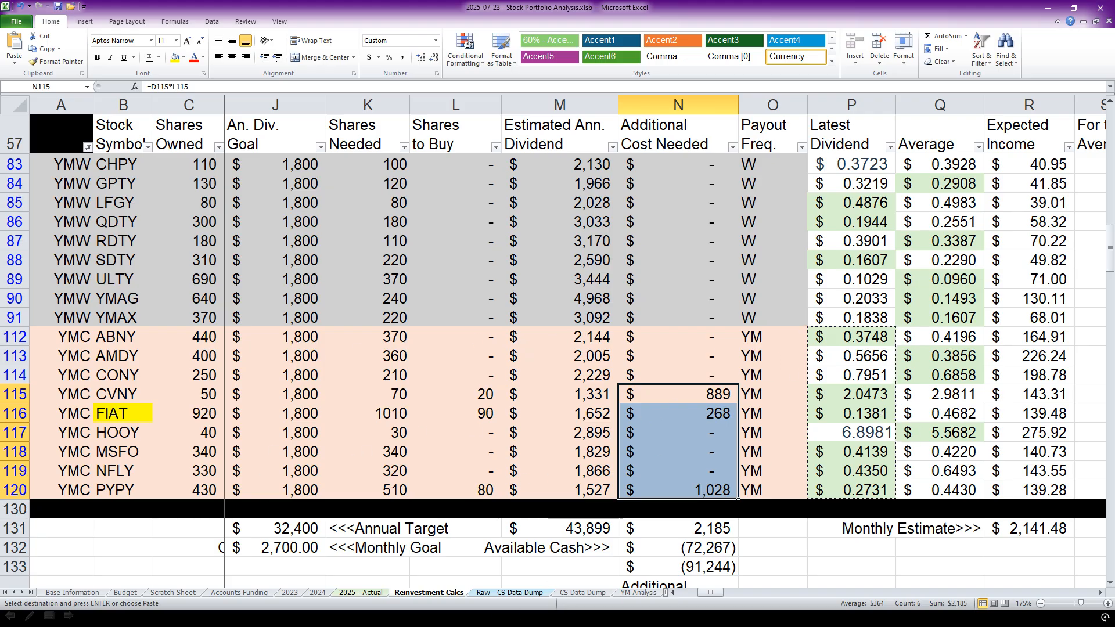
key(alt+Tab)
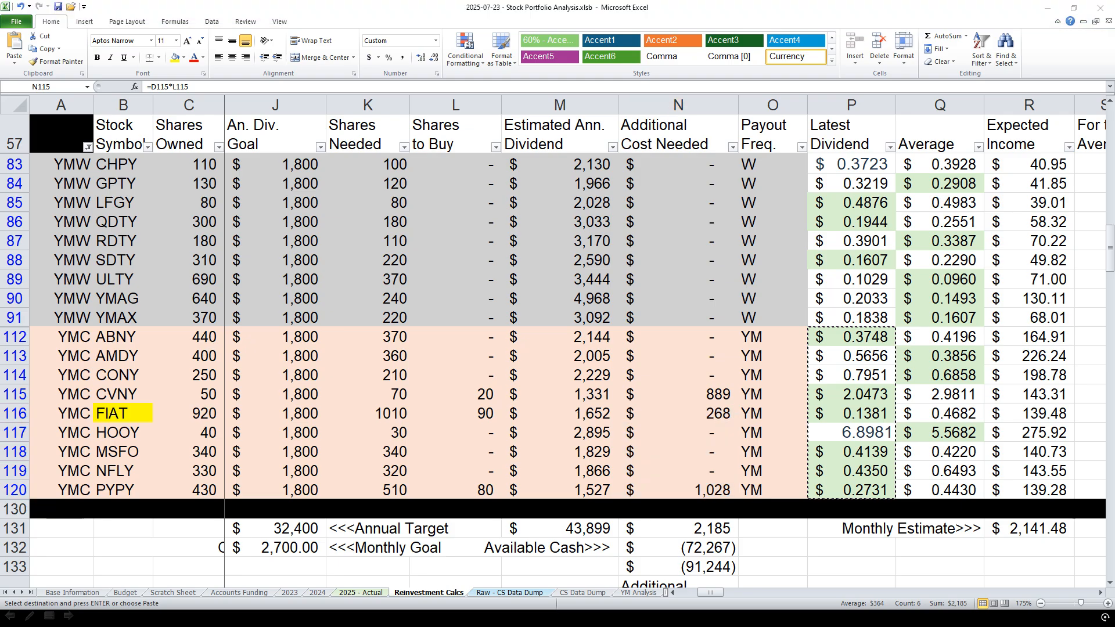